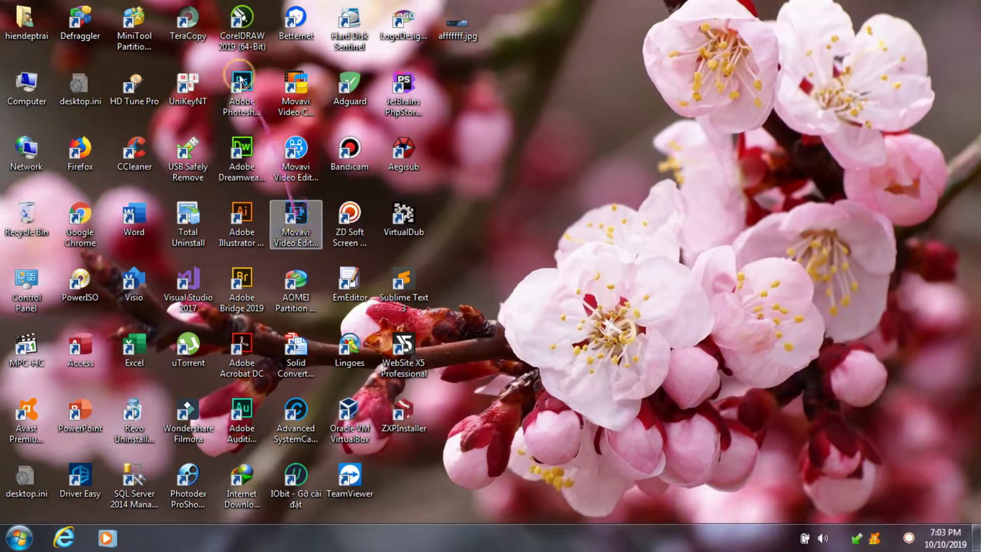
Step: Launch Photoshop CC 2019 from its desktop shortcut and refresh the desktop
click(238, 101)
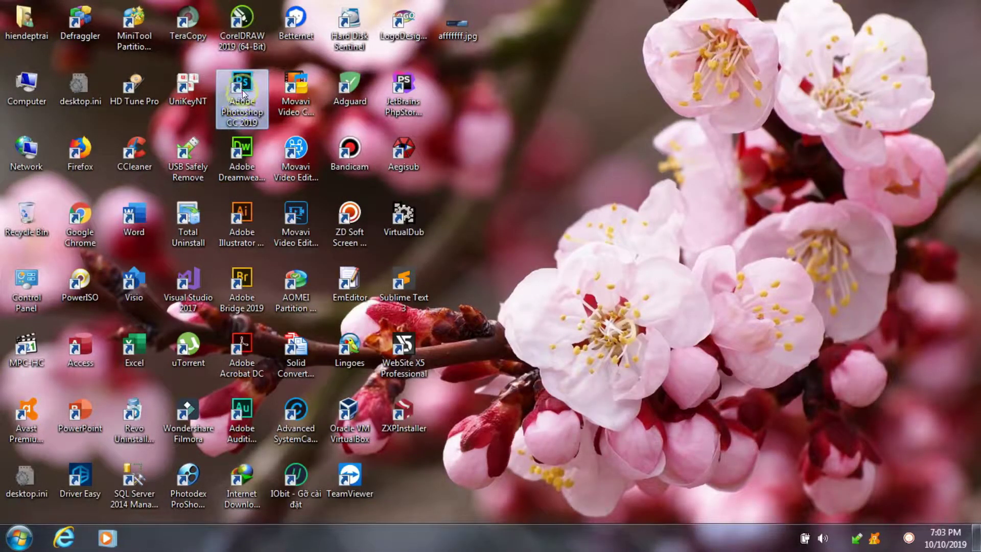
double_click(243, 87)
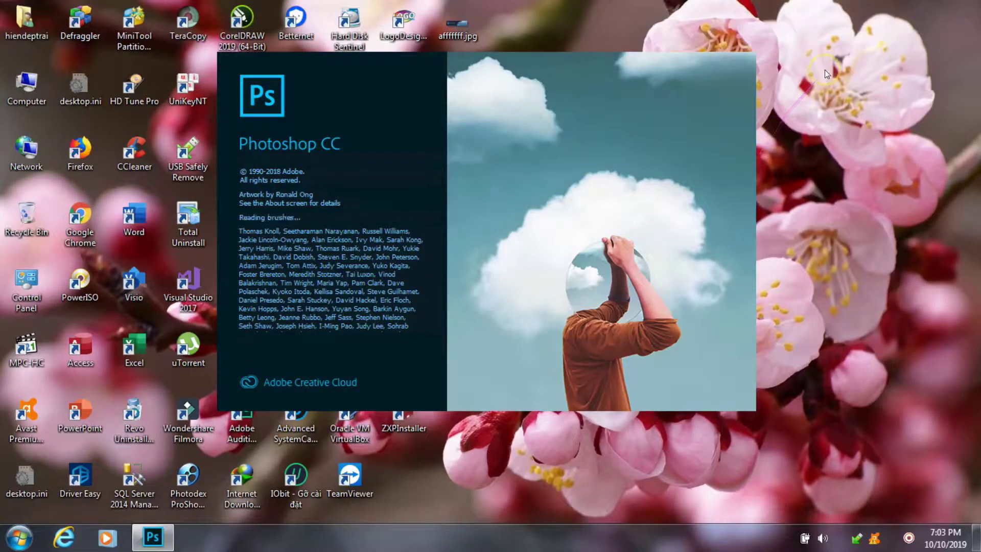
right_click(824, 70)
click(835, 132)
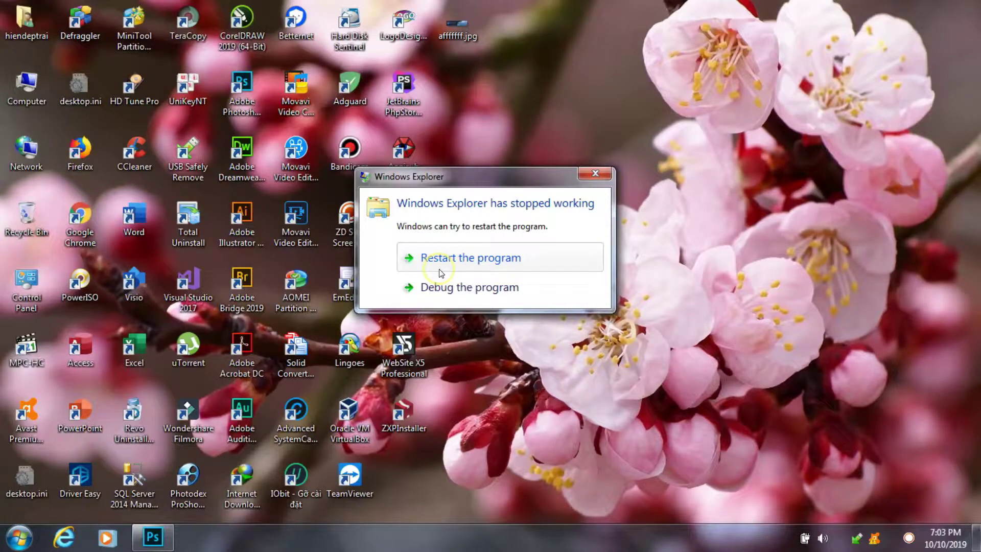
Step: Restart the crashed Windows Explorer, then minimize Photoshop once its Home screen loads
click(441, 272)
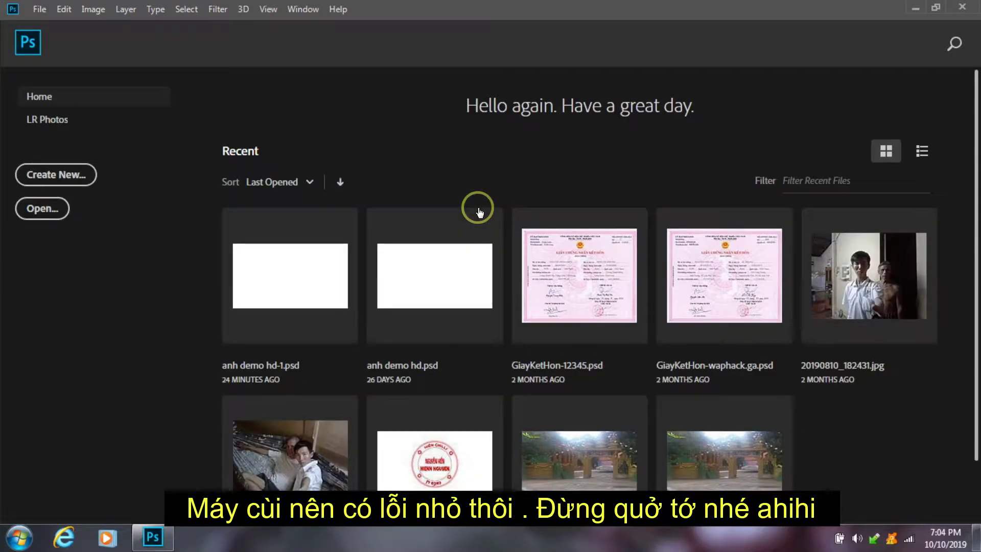
click(912, 8)
right_click(561, 151)
click(593, 211)
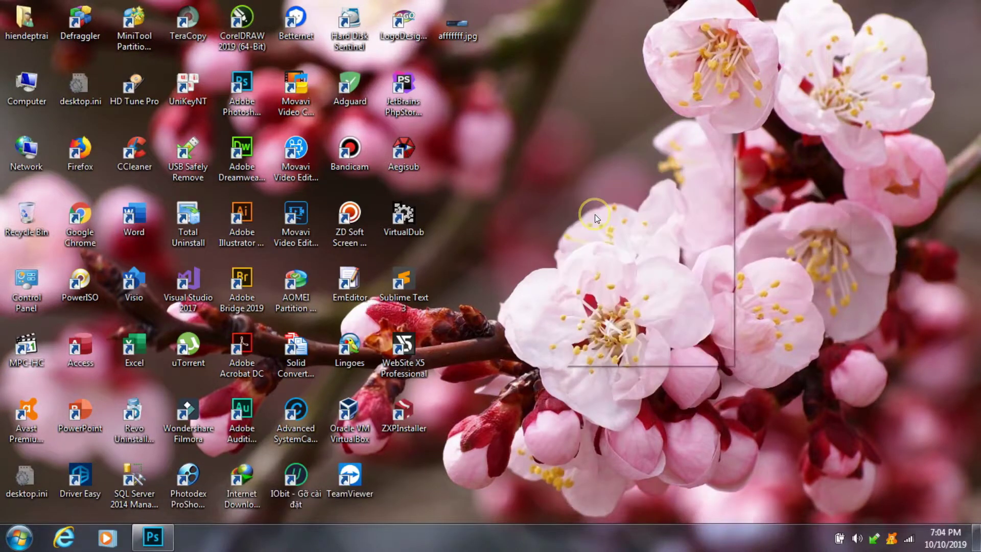
right_click(585, 176)
click(621, 235)
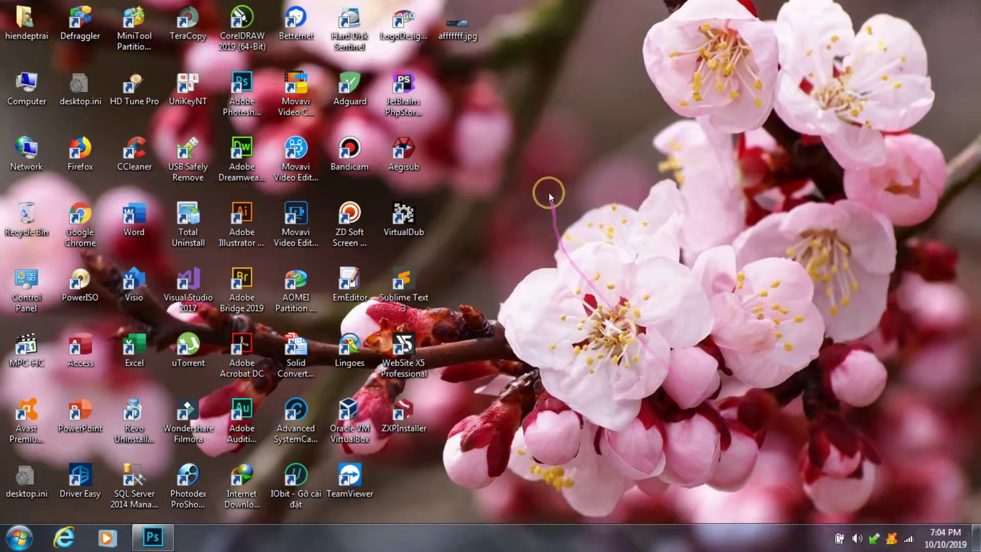
right_click(549, 193)
click(592, 254)
right_click(445, 548)
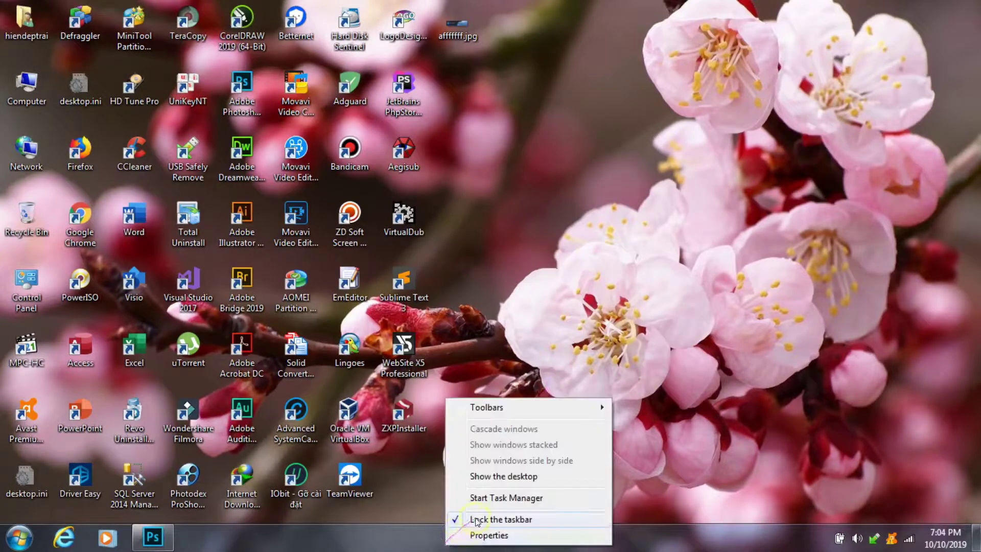
click(496, 499)
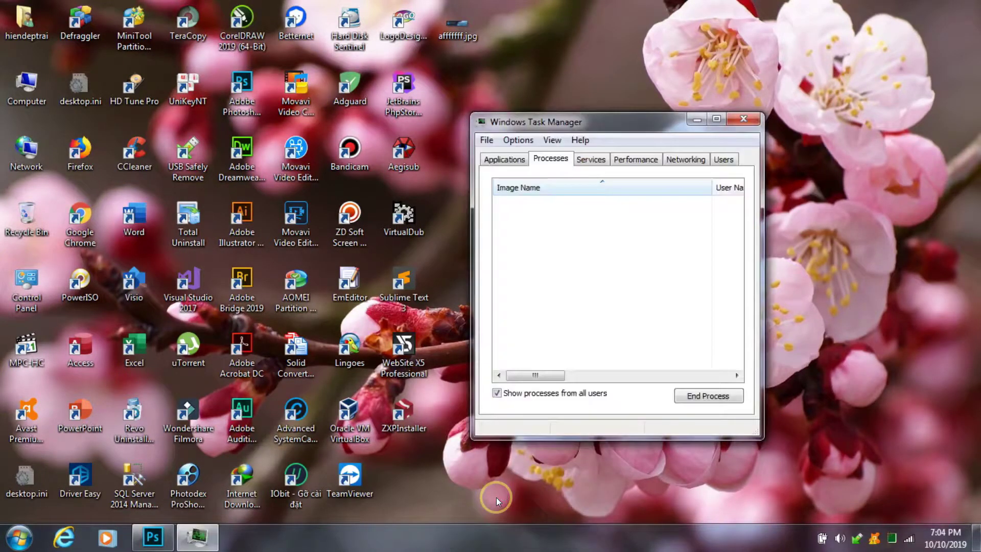
click(715, 119)
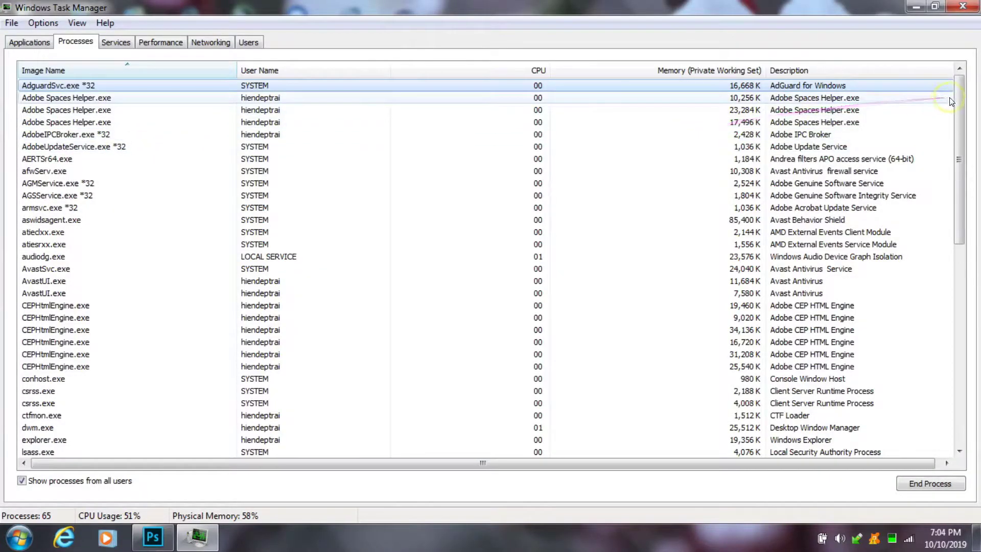
drag(961, 94, 954, 307)
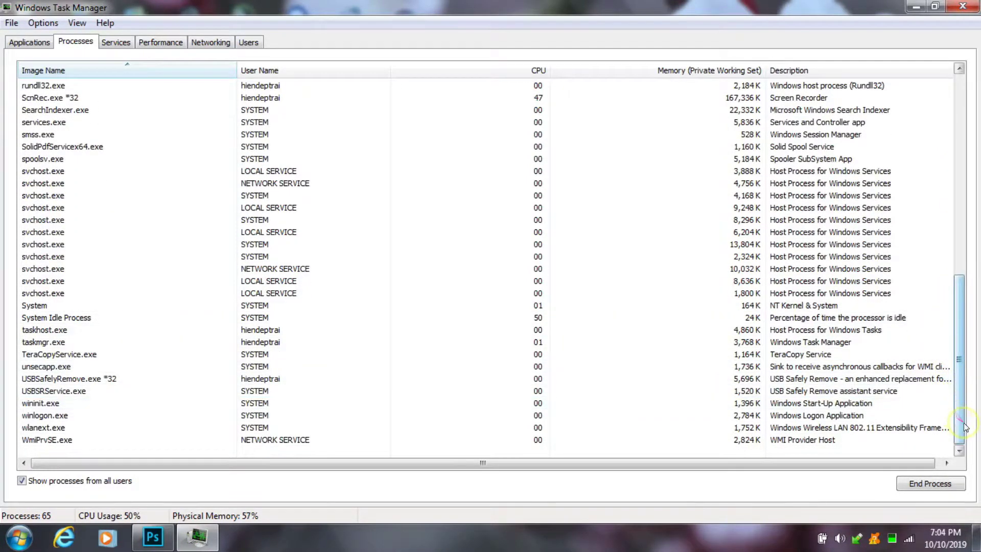
drag(963, 425, 973, 190)
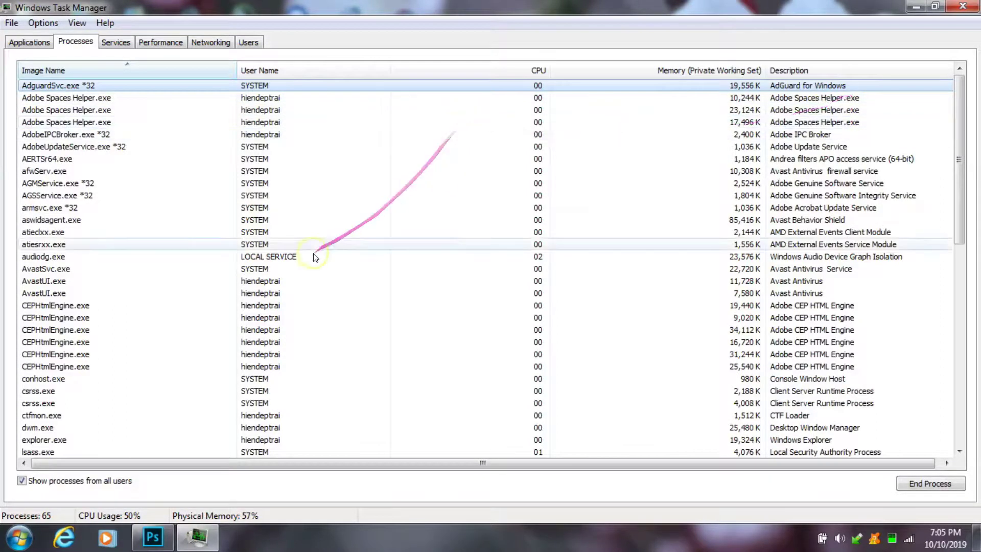
Step: Close Task Manager and browse to the camtasia folder on drive D:, selecting Rec 0002.mp4
click(963, 6)
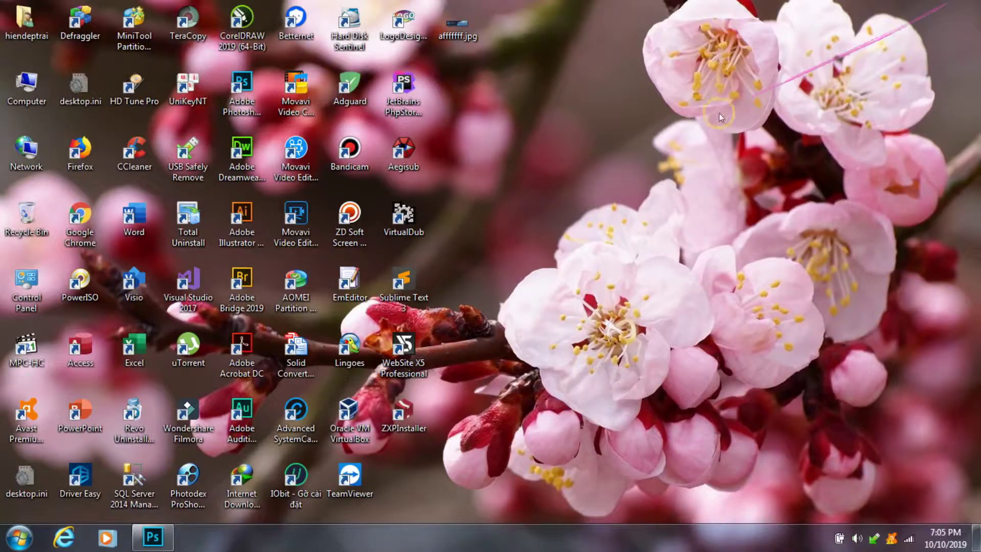
double_click(24, 85)
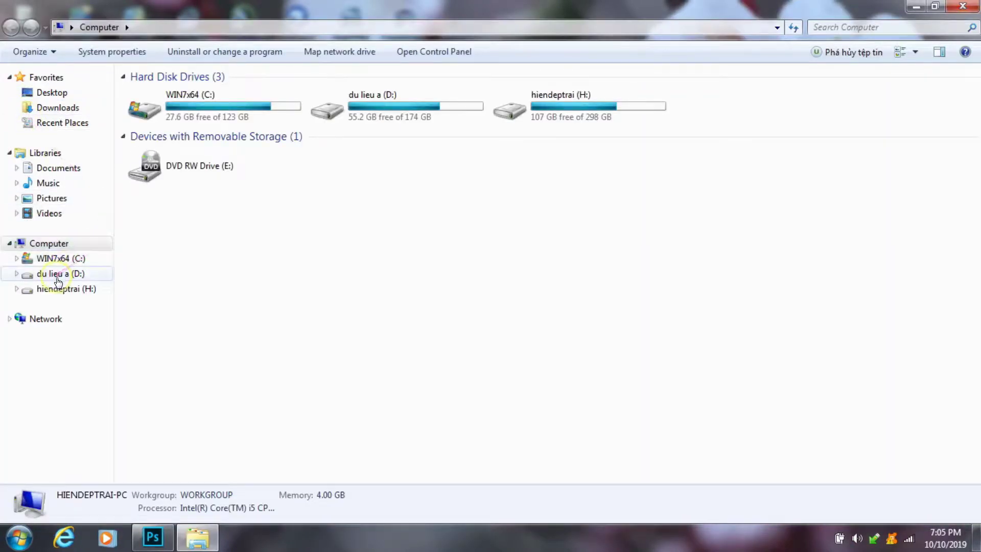
click(57, 279)
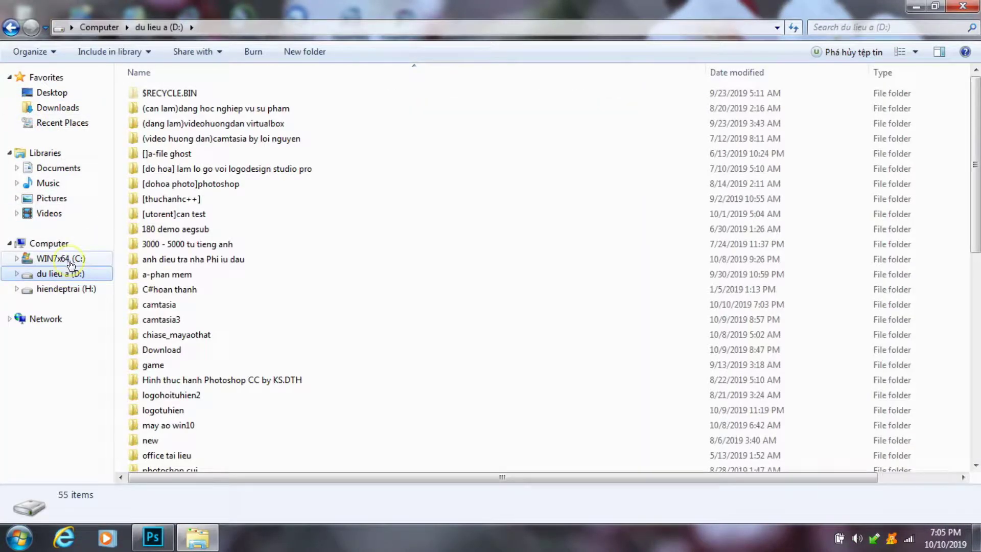
double_click(159, 305)
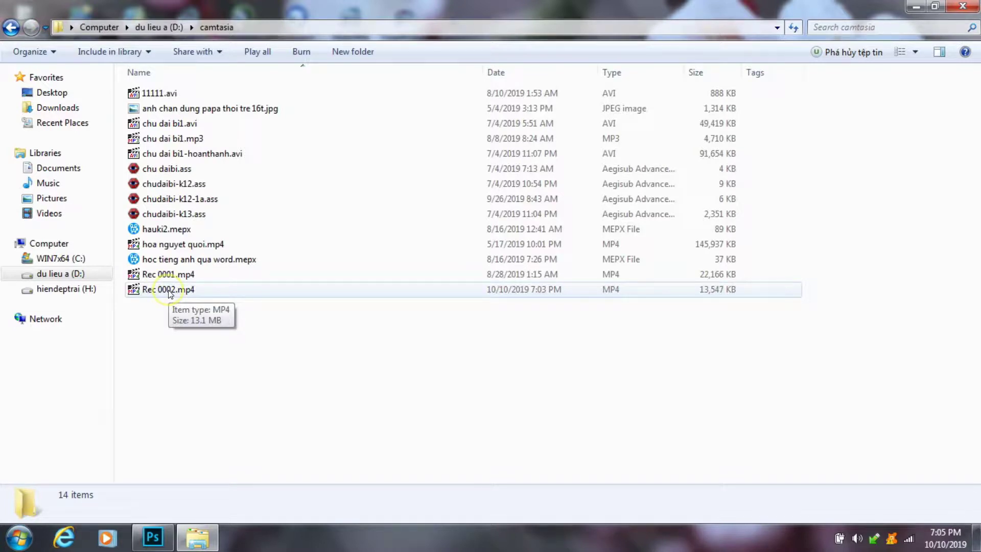
click(10, 27)
double_click(158, 243)
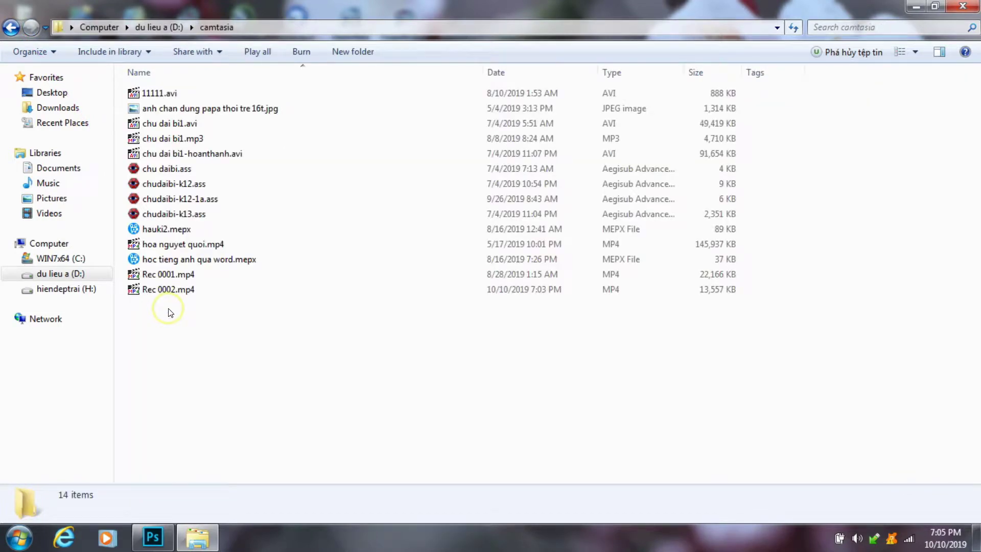
click(169, 289)
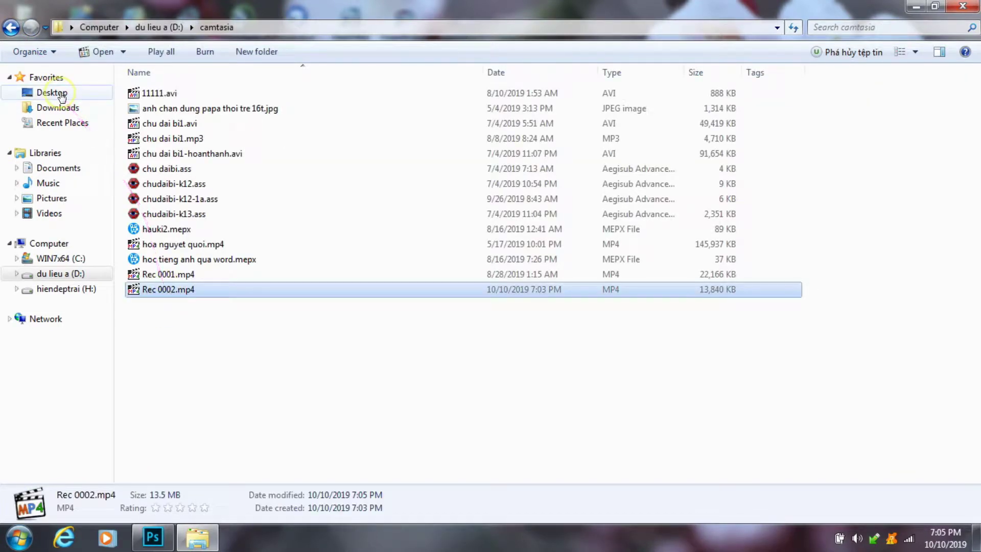
click(10, 27)
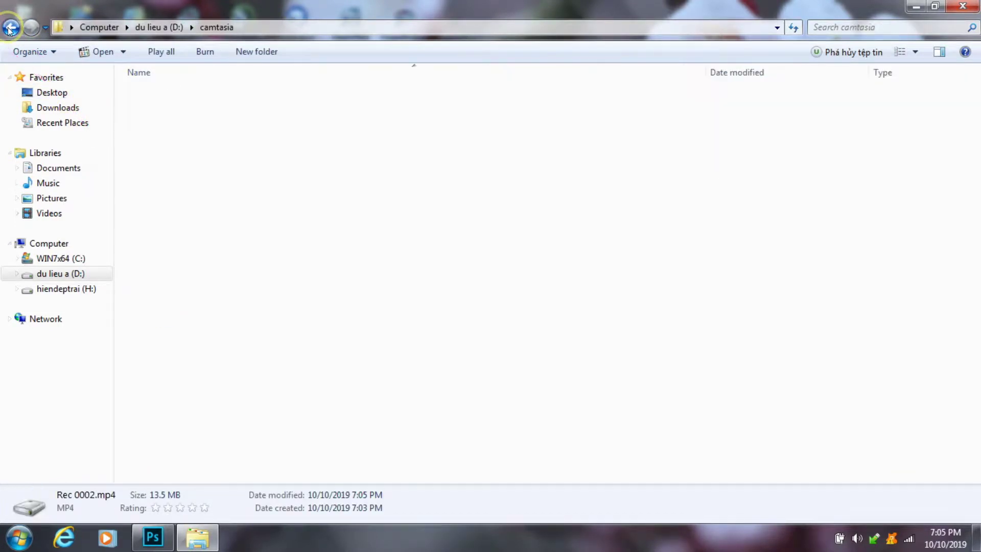
double_click(159, 305)
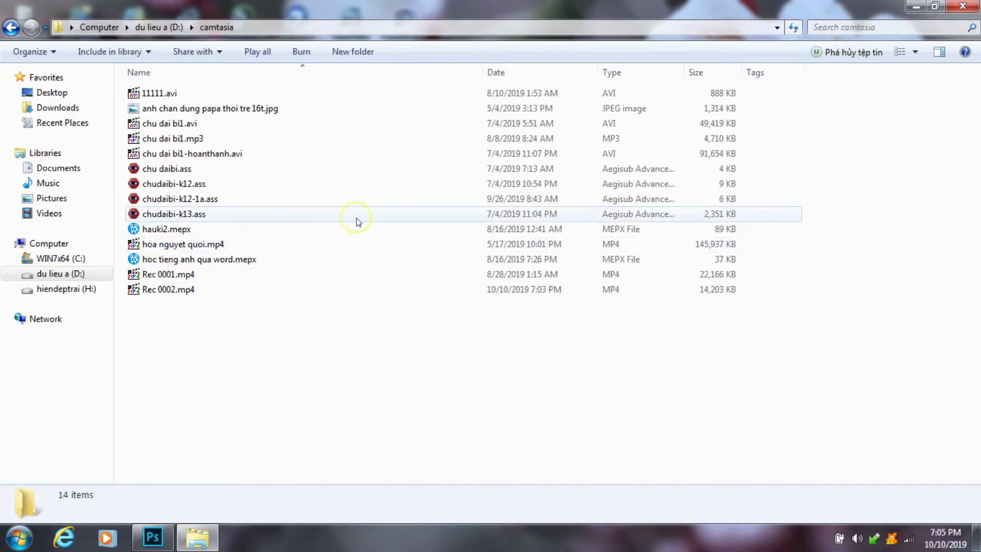
Step: Minimize Explorer and refresh the desktop
click(914, 9)
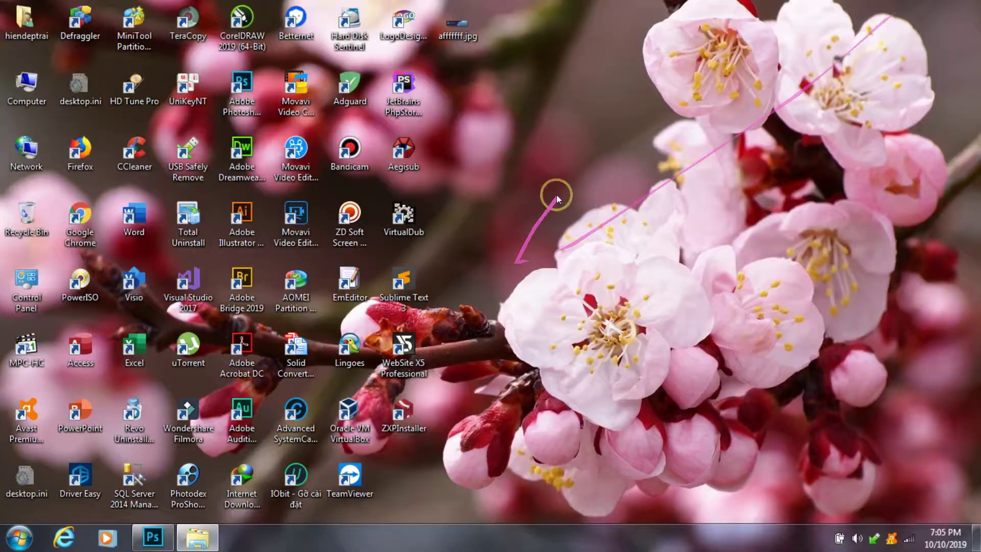
right_click(639, 148)
click(666, 208)
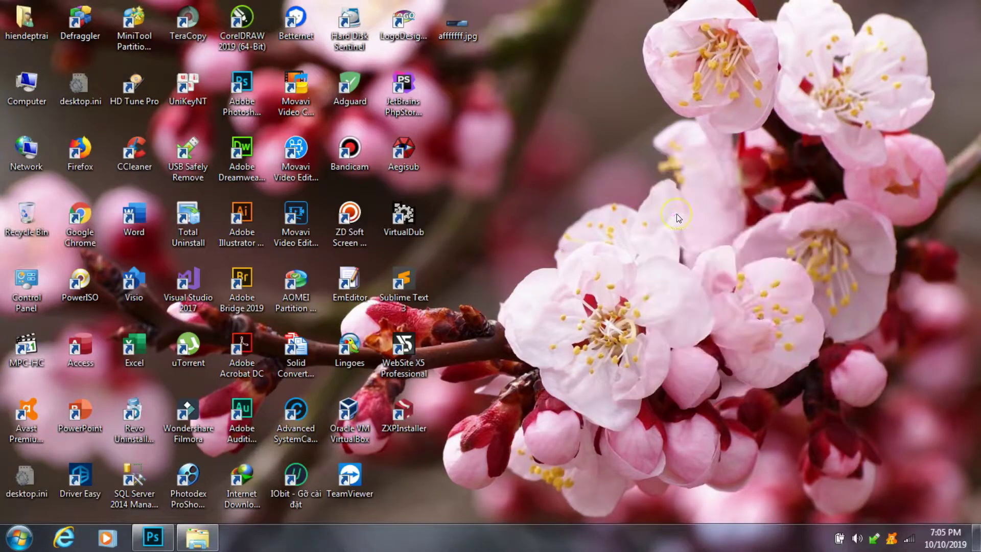
Step: Restore Photoshop, open anh demo hd-1.psd, and view the Imagenomic Plug-in Console about box
click(153, 537)
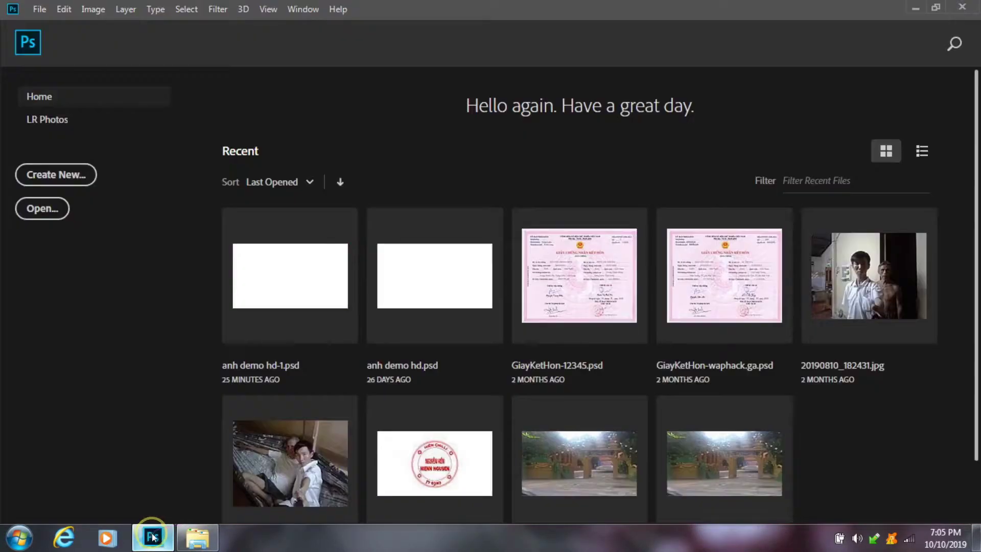
click(295, 283)
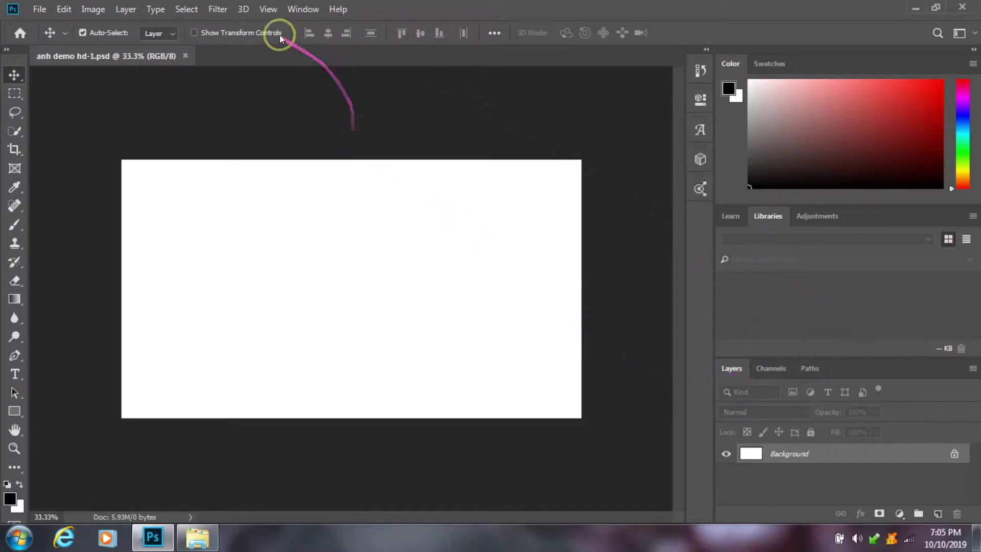
click(339, 9)
mouse_move(368, 88)
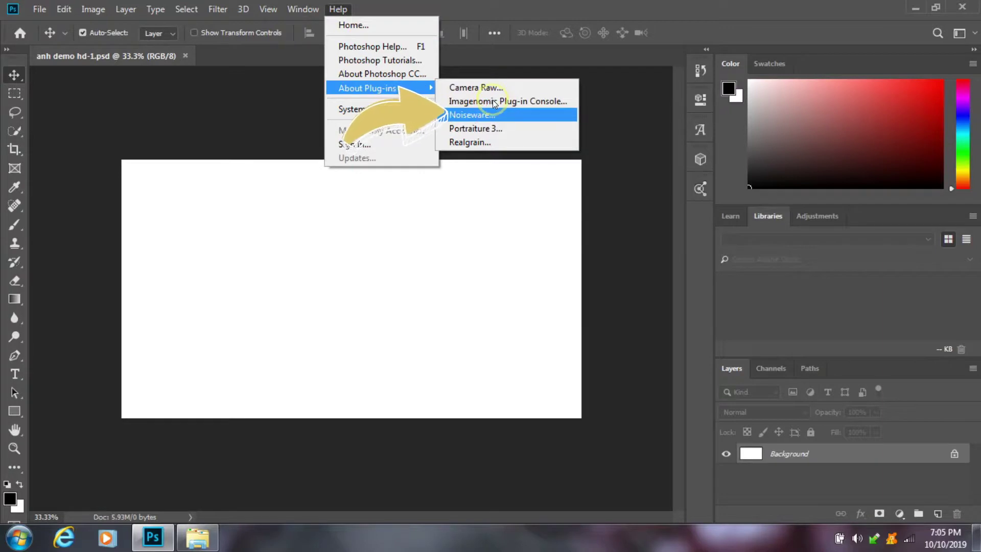
click(475, 114)
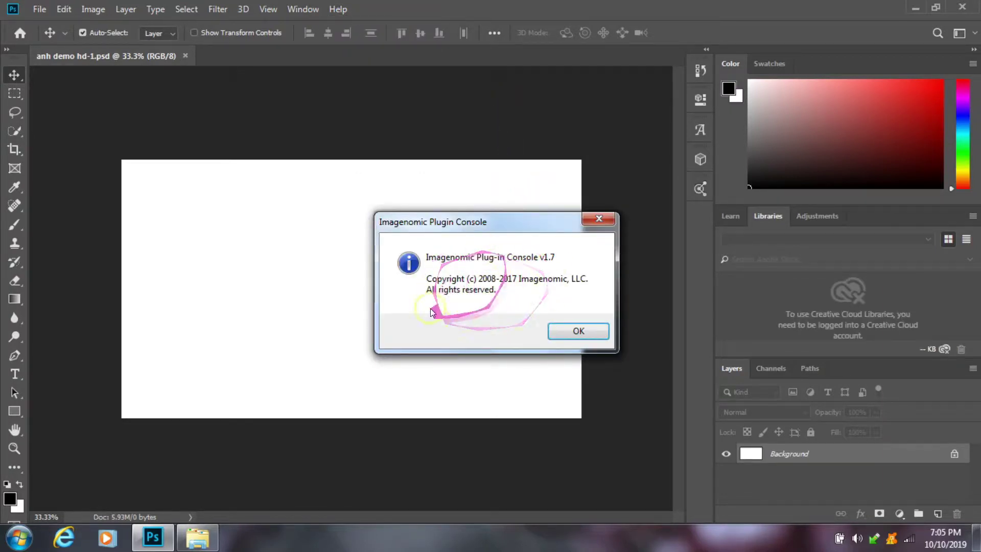
click(557, 331)
click(337, 9)
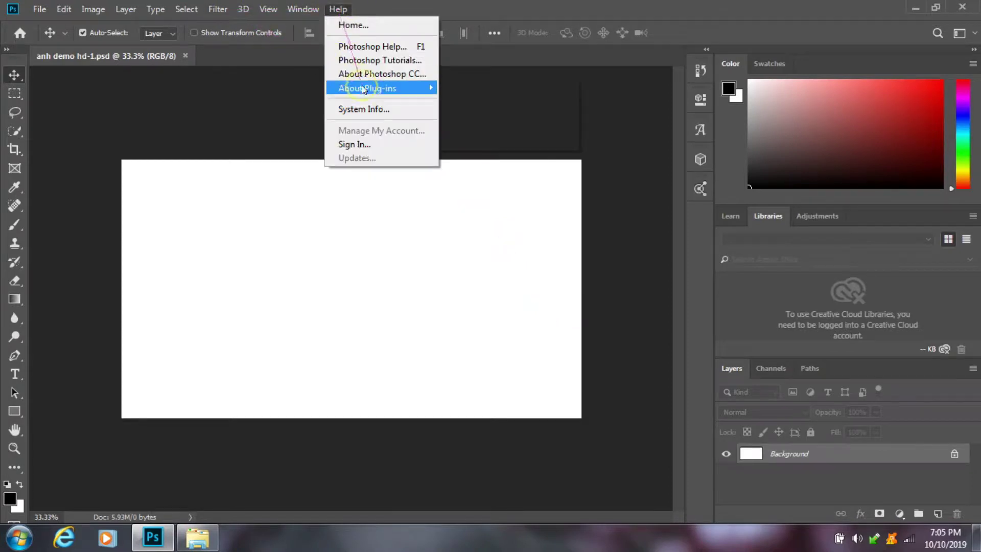
mouse_move(368, 88)
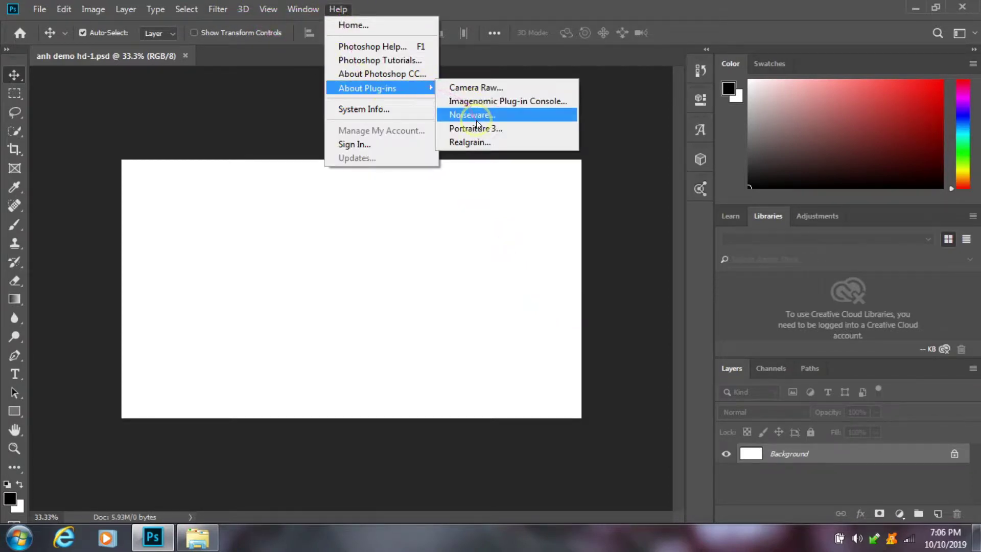
Step: View the Noiseware about box, then view and close the Portraiture 3 about box
click(475, 114)
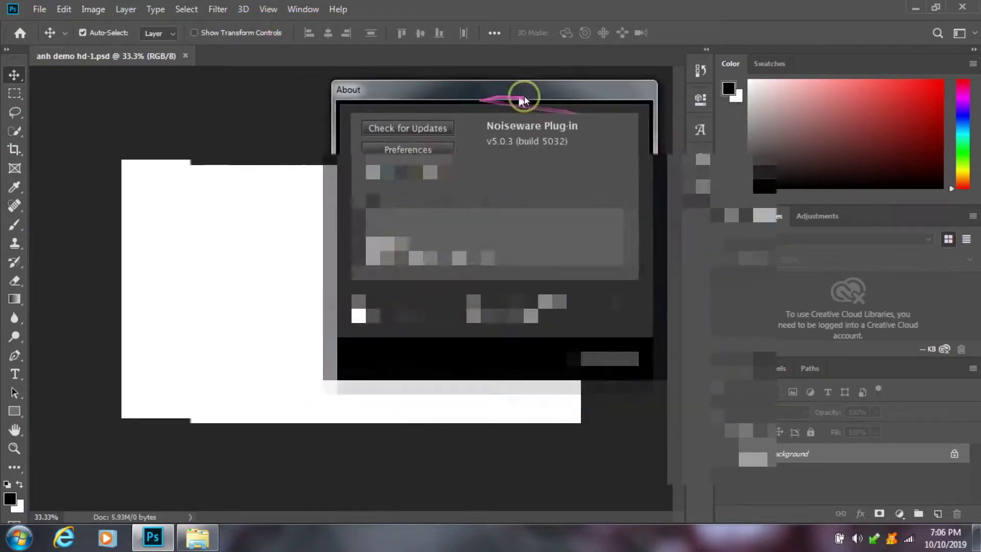
mouse_move(509, 125)
mouse_down()
mouse_move(654, 102)
mouse_move(439, 101)
mouse_up()
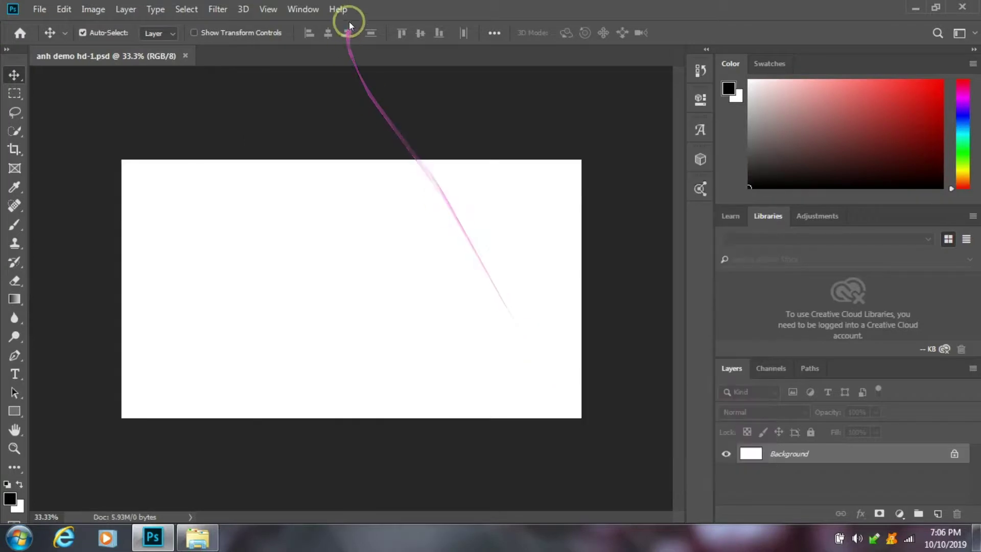
click(338, 9)
mouse_move(368, 88)
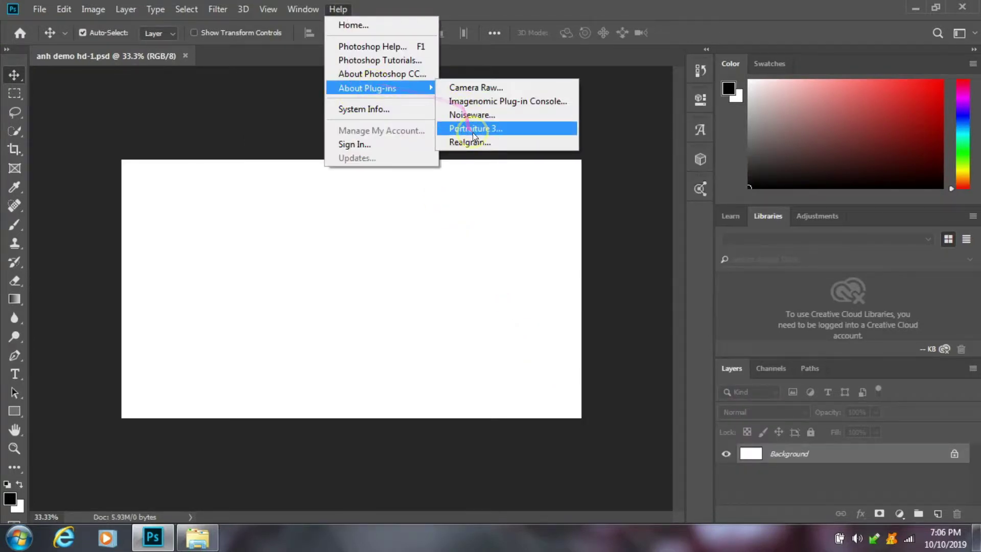
click(474, 133)
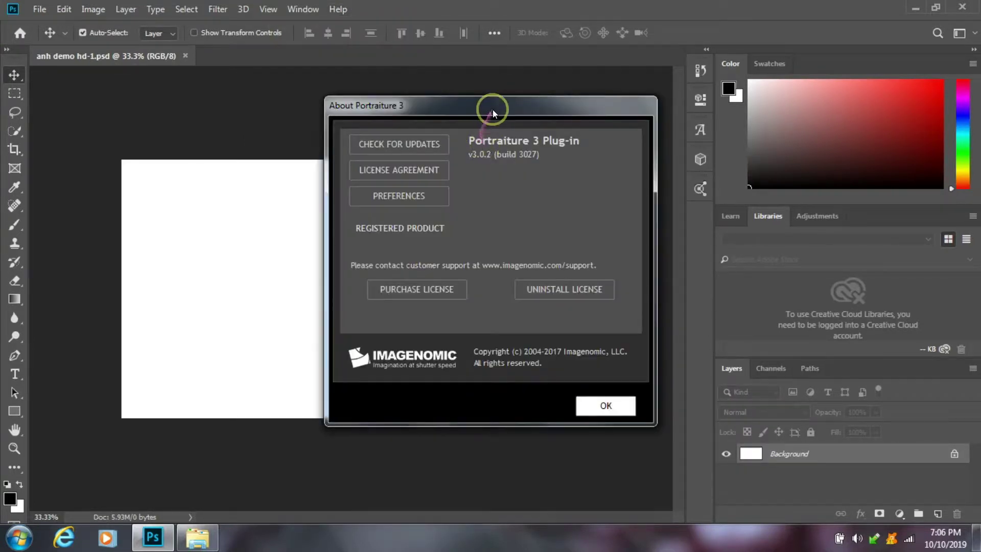
drag(490, 105, 471, 138)
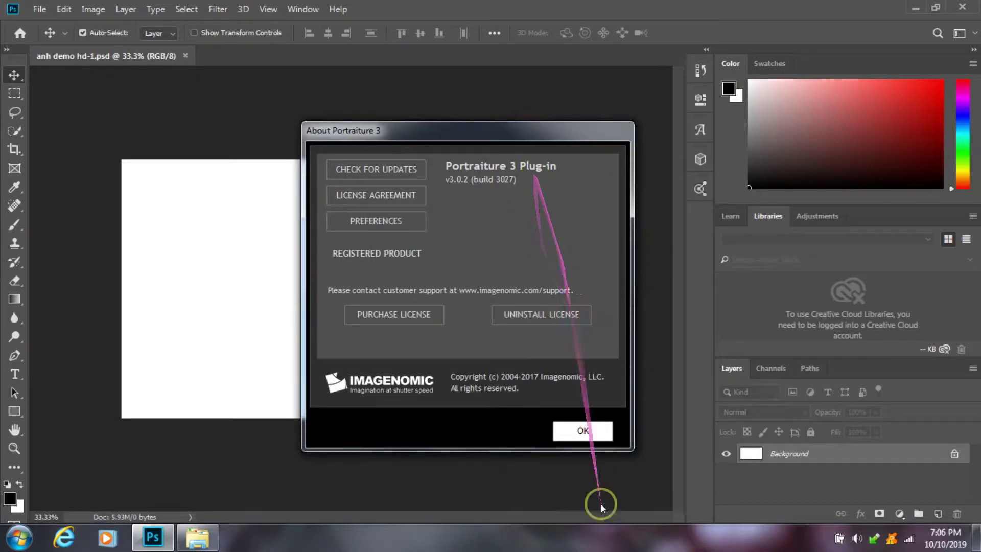
click(582, 431)
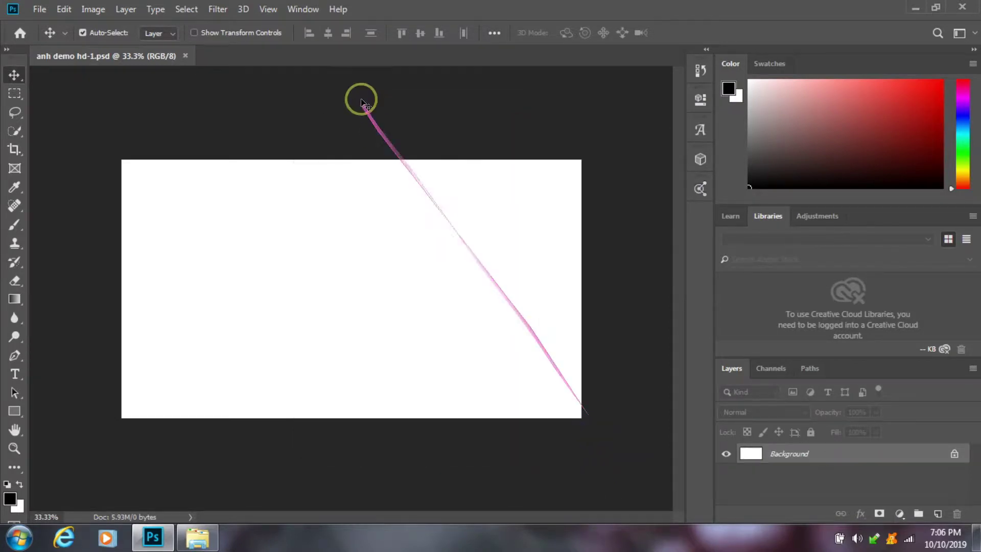
Step: View and close the Realgrain about box (v2.0.1, build 2013)
click(337, 9)
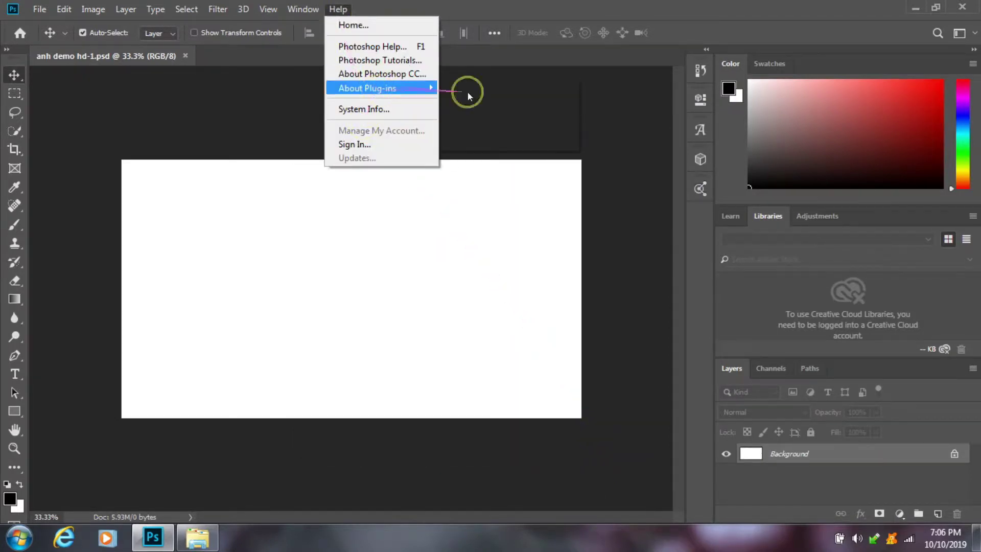
click(486, 143)
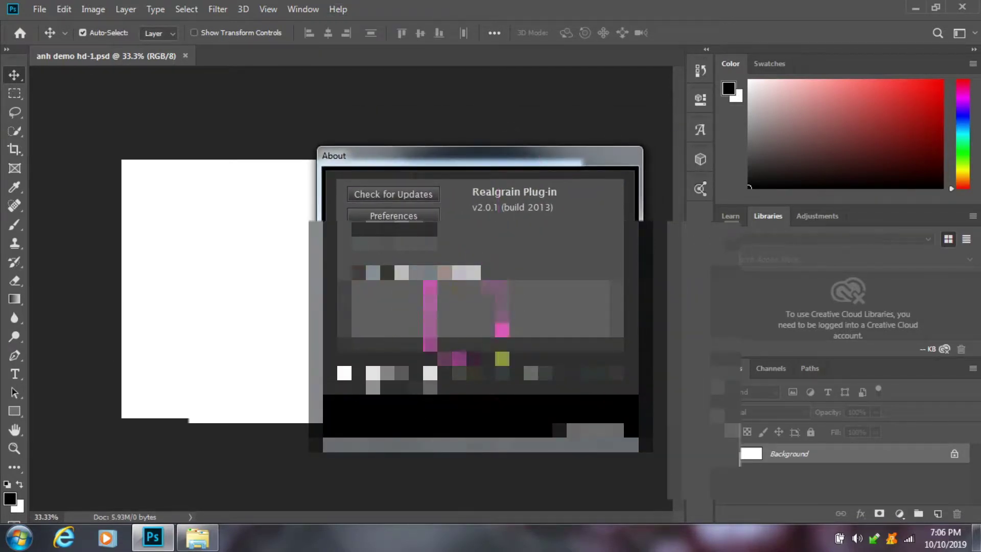
drag(498, 165, 526, 168)
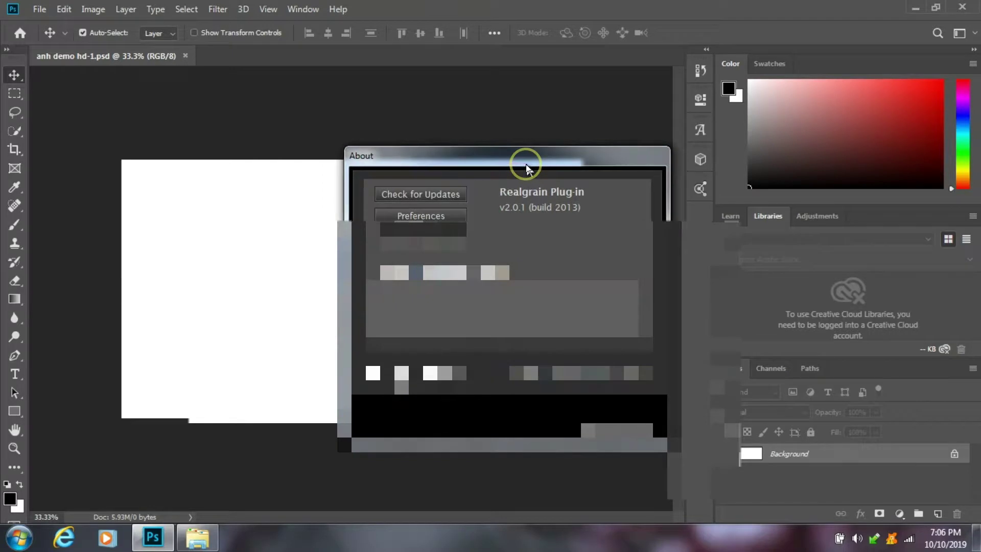
click(606, 419)
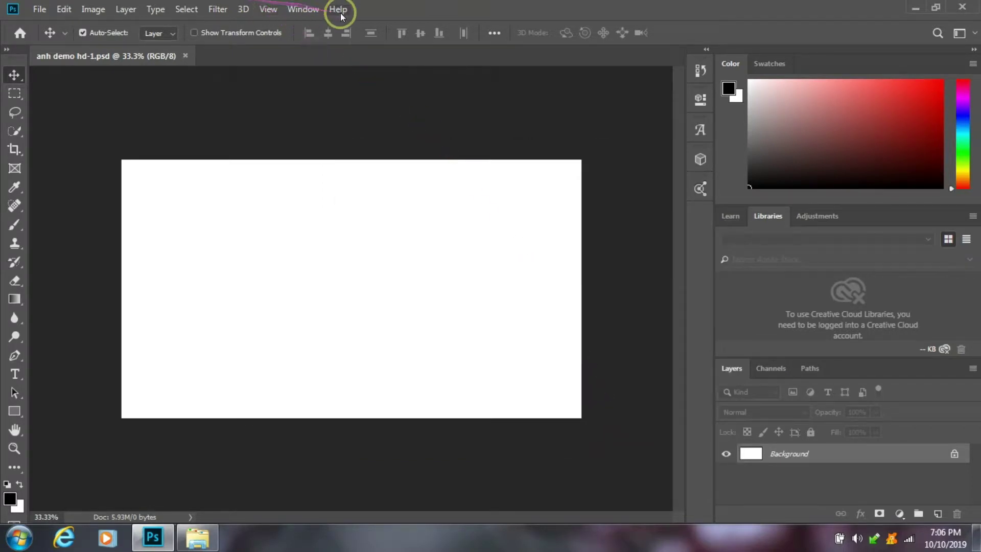
Step: Open the Moody v1.1.2 extension panel and move it over the canvas
click(301, 9)
mouse_move(359, 58)
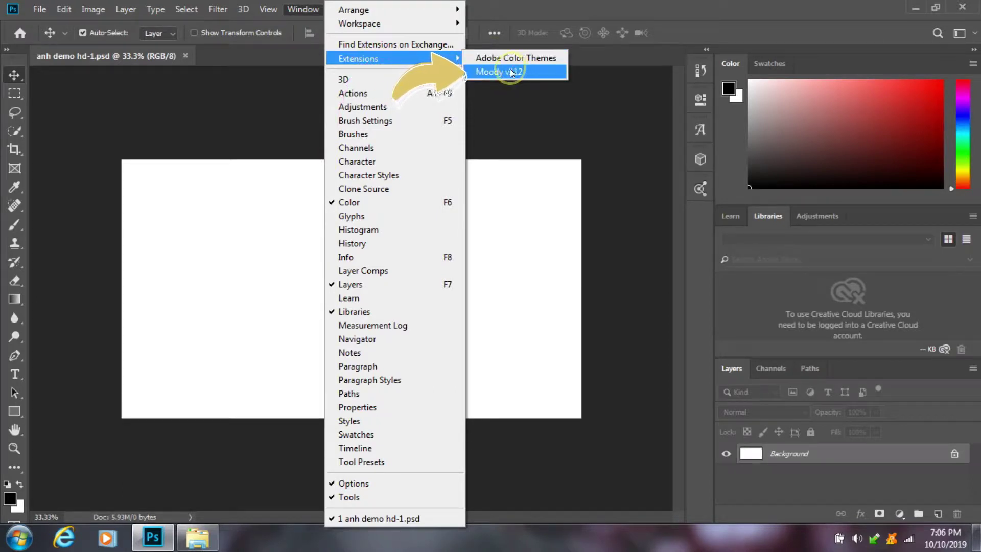
click(510, 72)
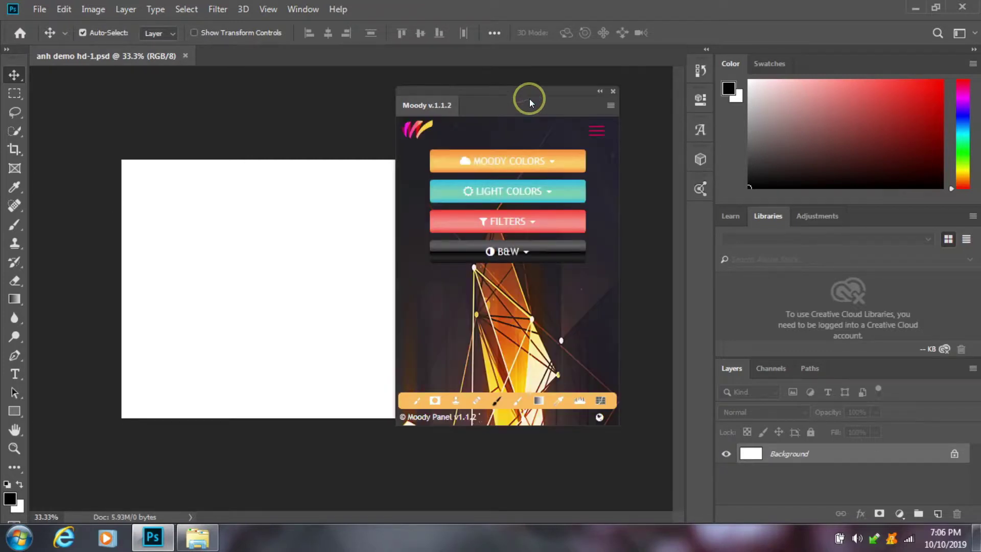
drag(529, 99, 446, 103)
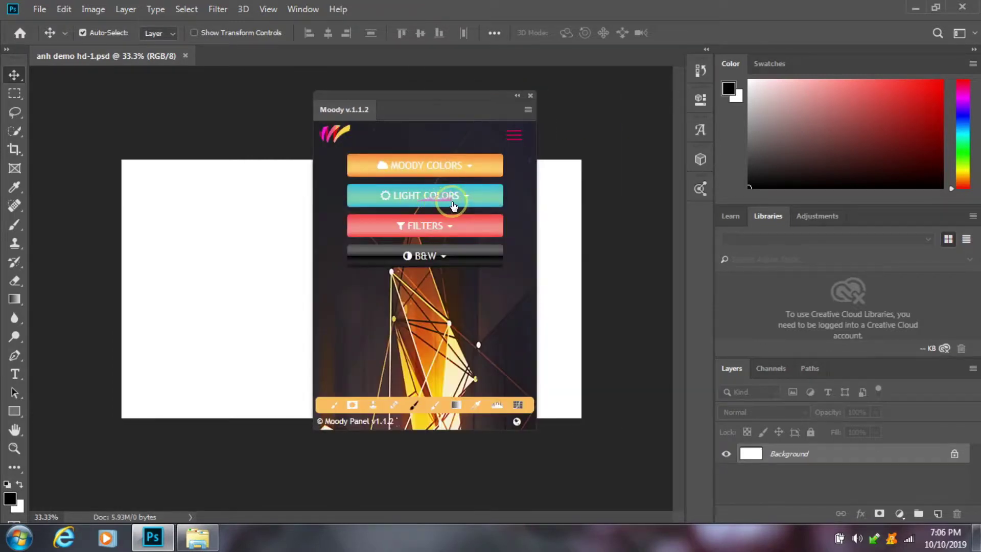
Step: Browse the Moody panel's Light Colors and Moody Colors presets and its settings menu
click(386, 197)
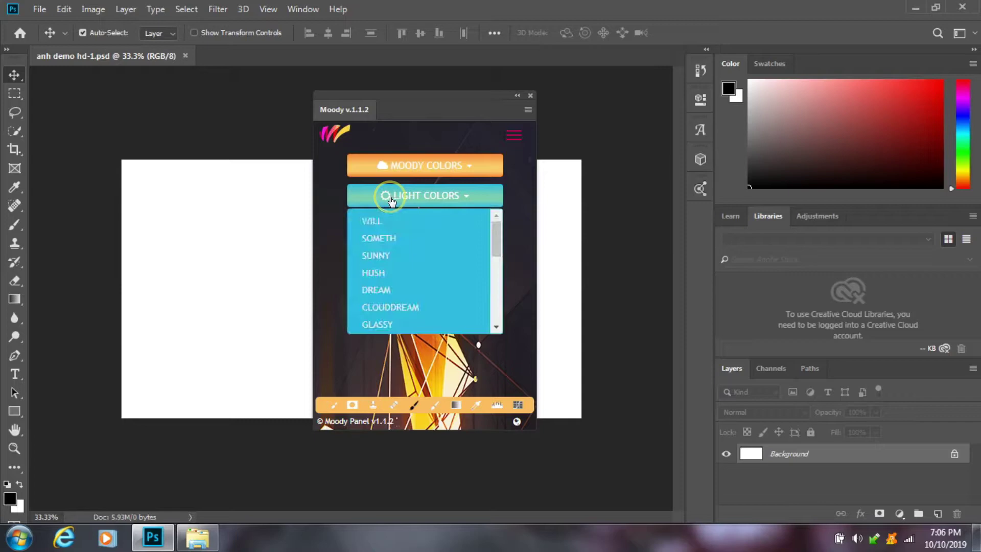
click(423, 155)
click(515, 136)
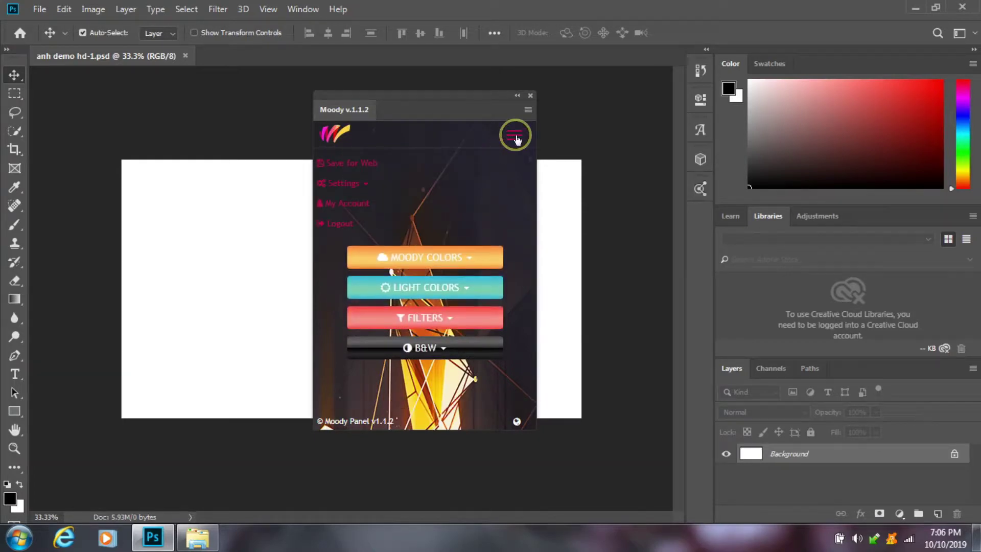
click(362, 183)
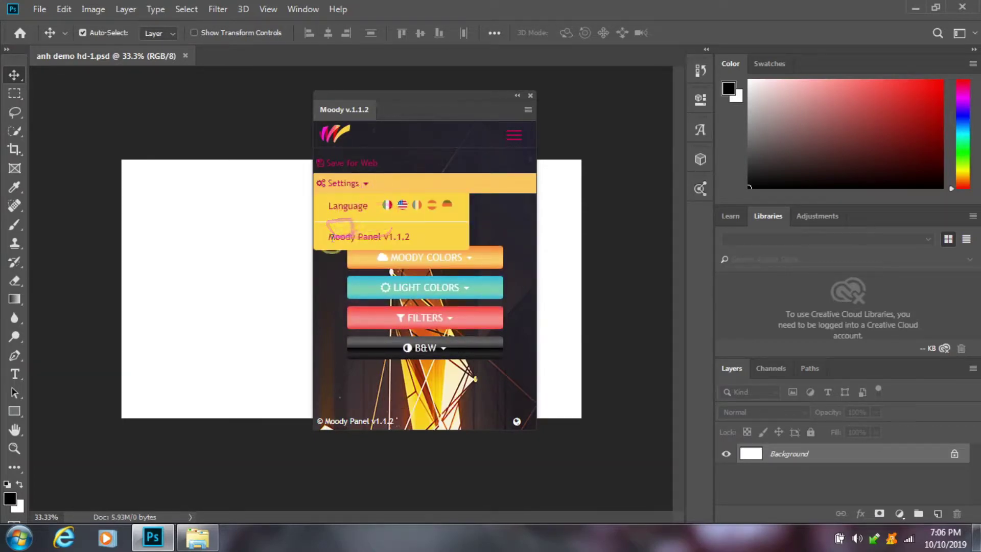
click(514, 136)
click(529, 110)
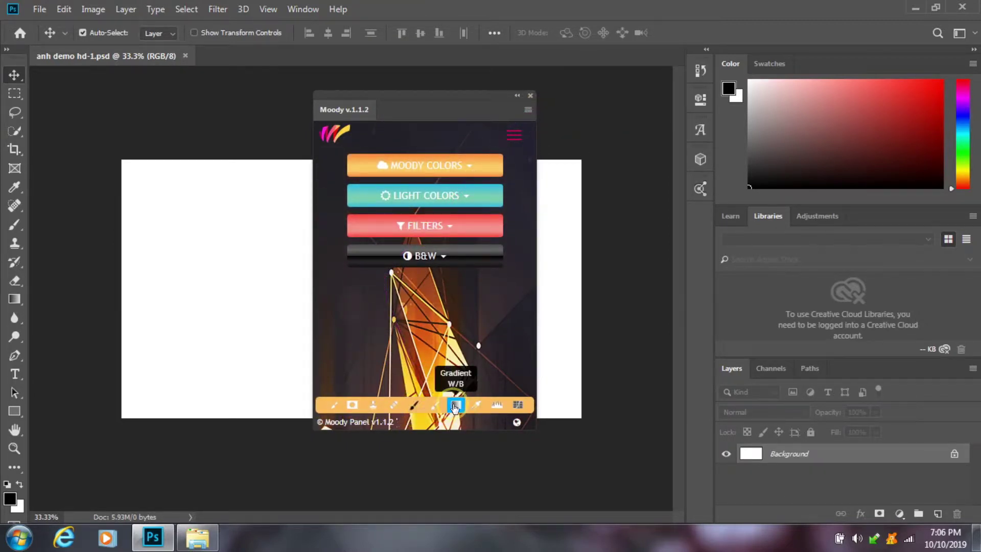
Step: Mask Layer 0 with a diagonal white-to-black gradient and add the FOODY filter preset layer
click(448, 405)
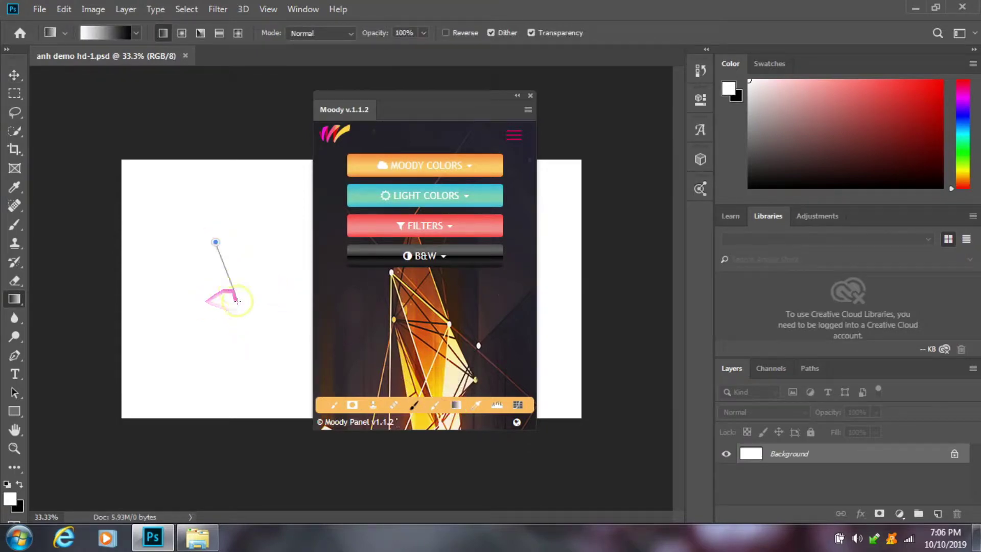
drag(214, 242, 196, 323)
drag(206, 282, 252, 350)
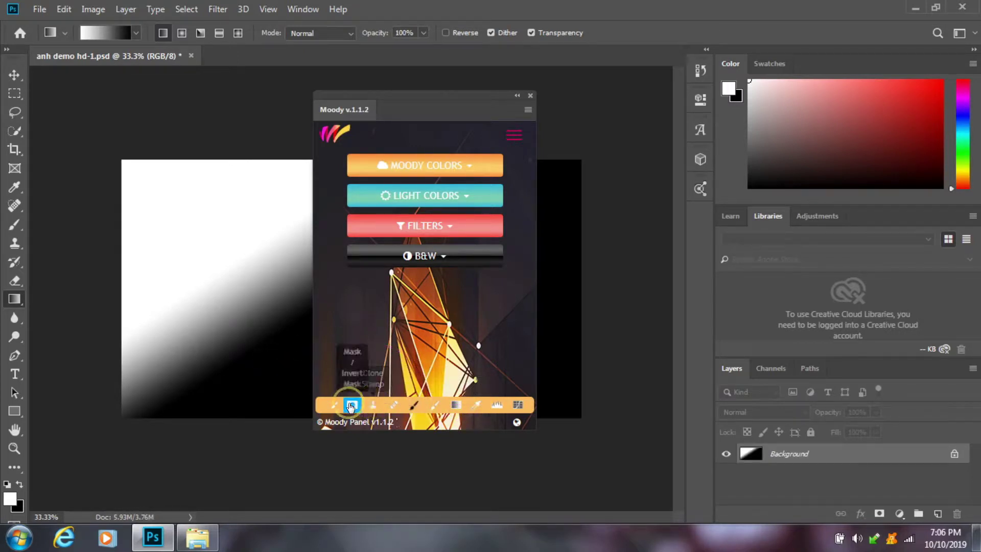
click(367, 408)
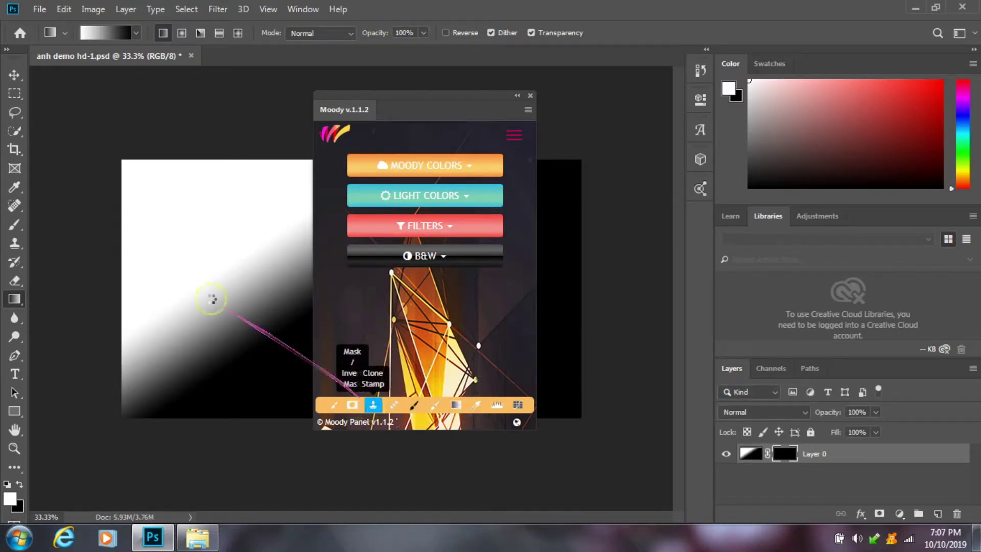
click(241, 348)
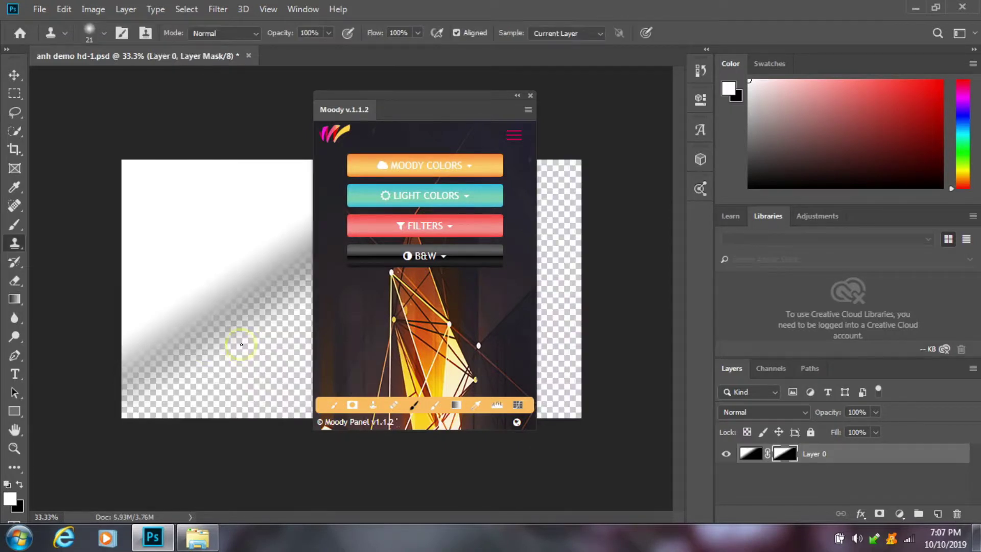
click(447, 226)
click(375, 265)
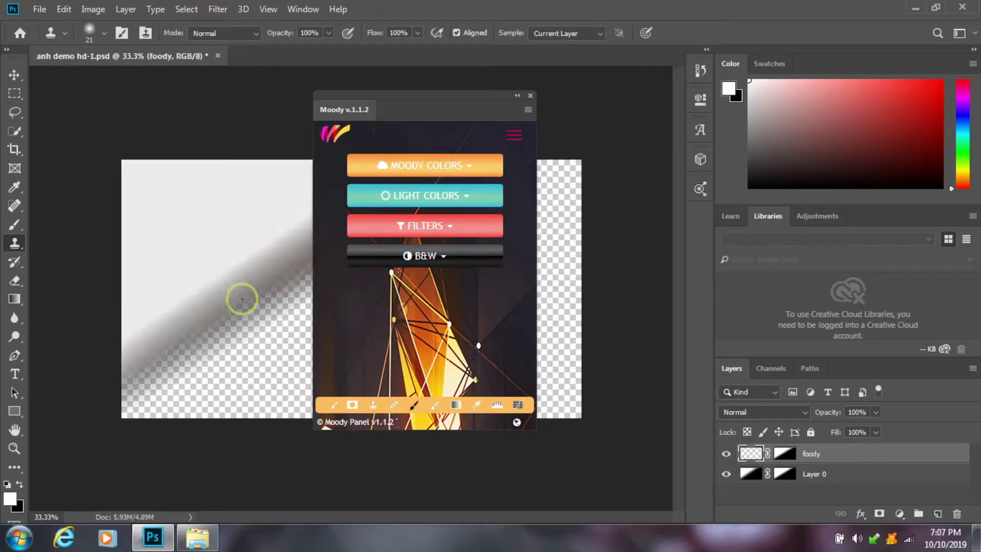
Step: Dismiss the undefined clone source error and apply the B&W WINDY preset group
click(243, 325)
click(482, 219)
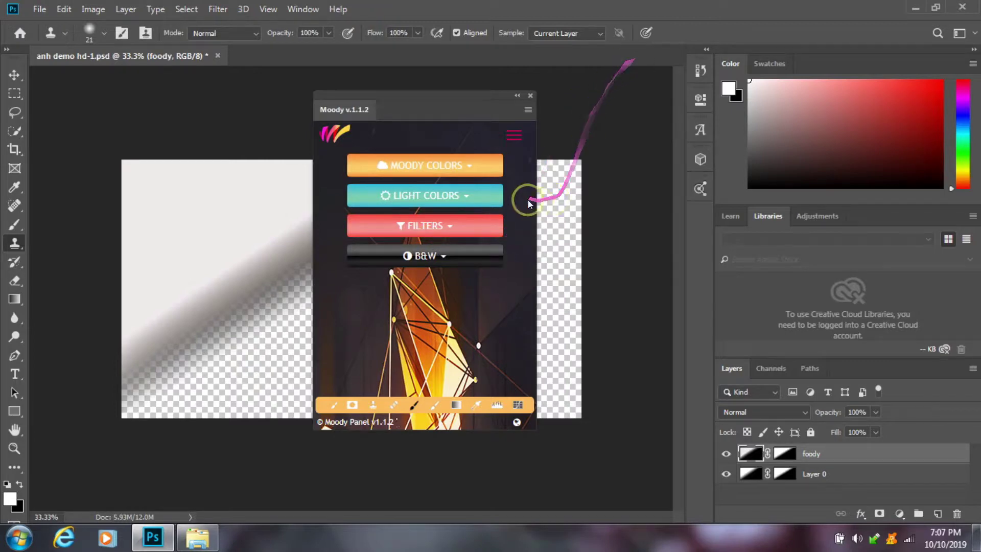
click(423, 259)
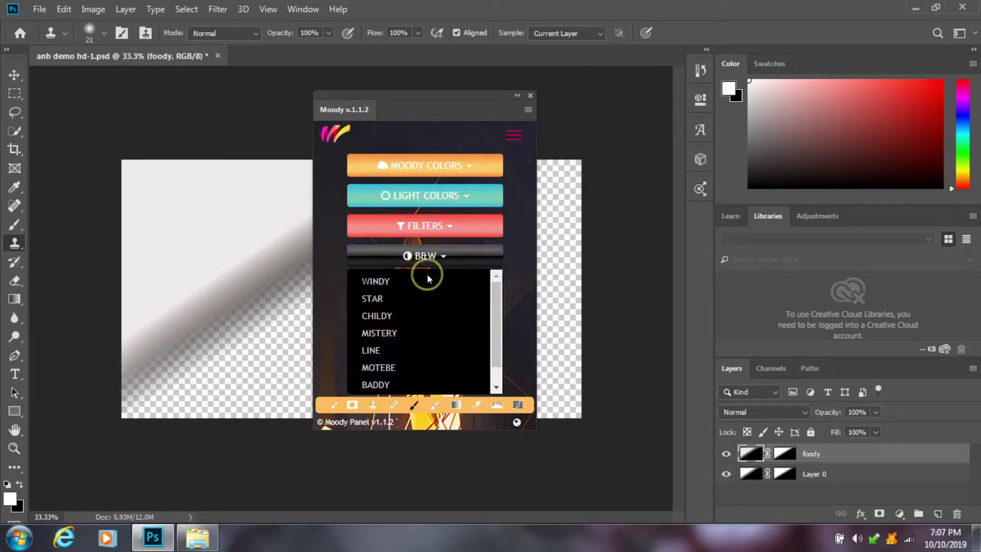
click(386, 282)
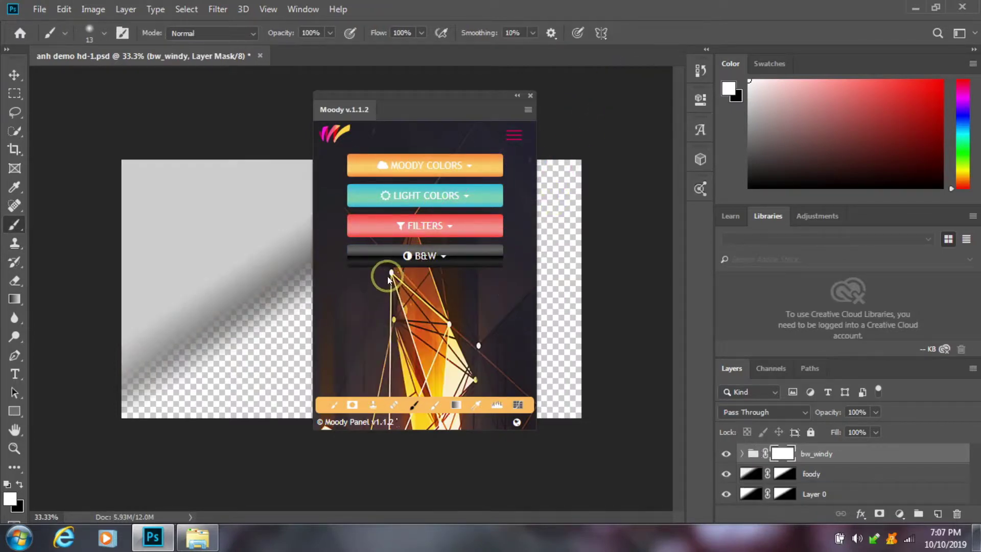
Step: Apply the Light Colors SUNNY preset group and move the Moody panel aside
click(465, 197)
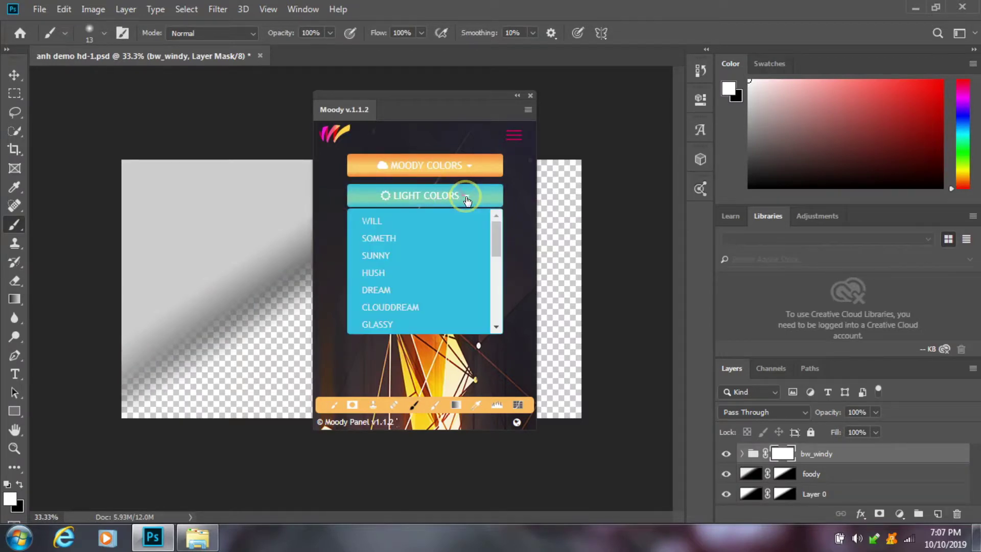
click(379, 260)
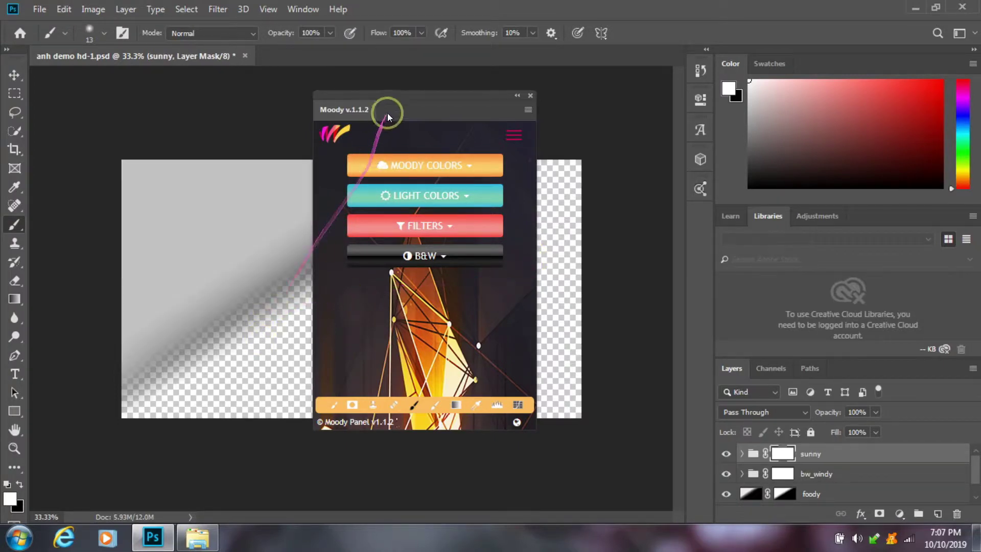
drag(404, 104, 492, 166)
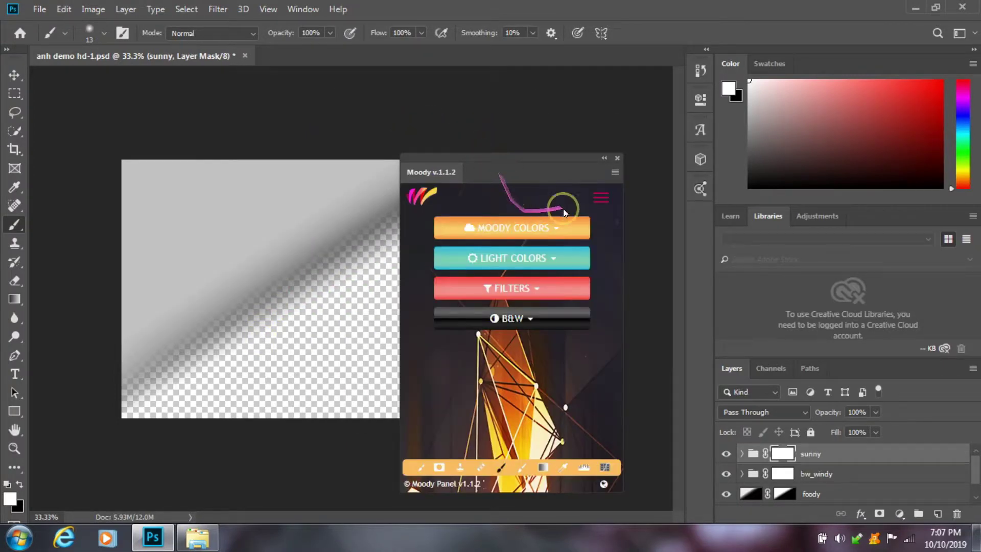
Step: Apply the Moody Colors WONDERS preset as a new moody_wonders layer group
click(602, 198)
click(603, 200)
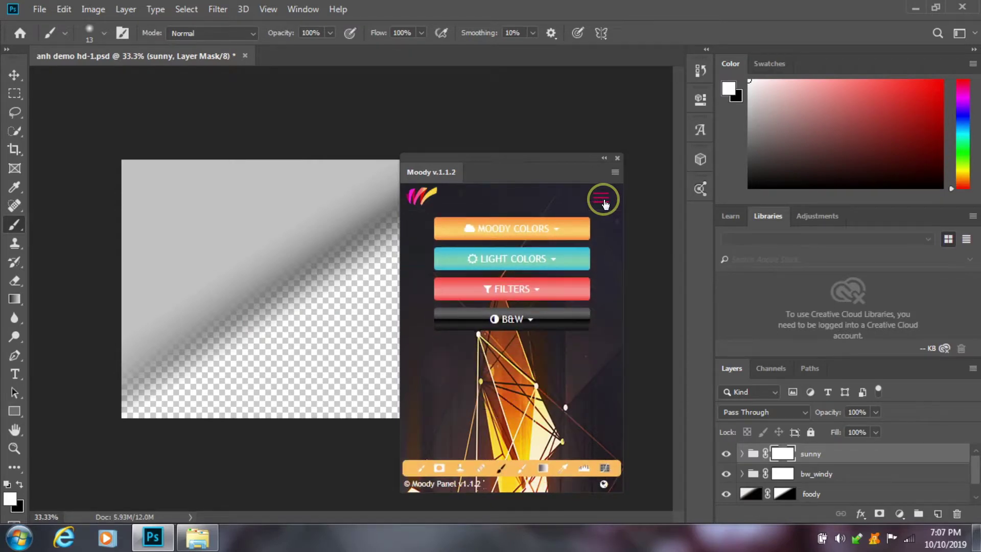
click(521, 228)
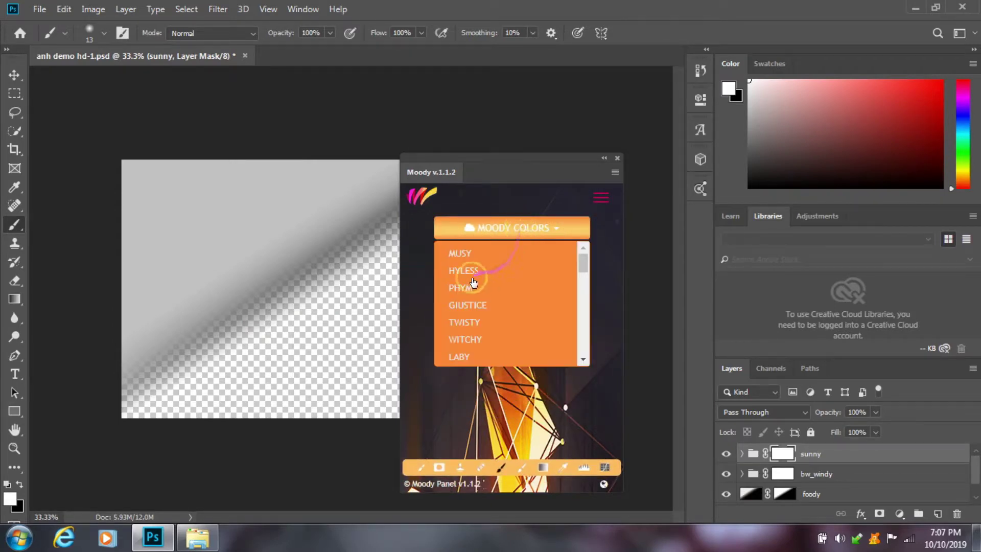
scroll(473, 281, down, 3)
click(466, 317)
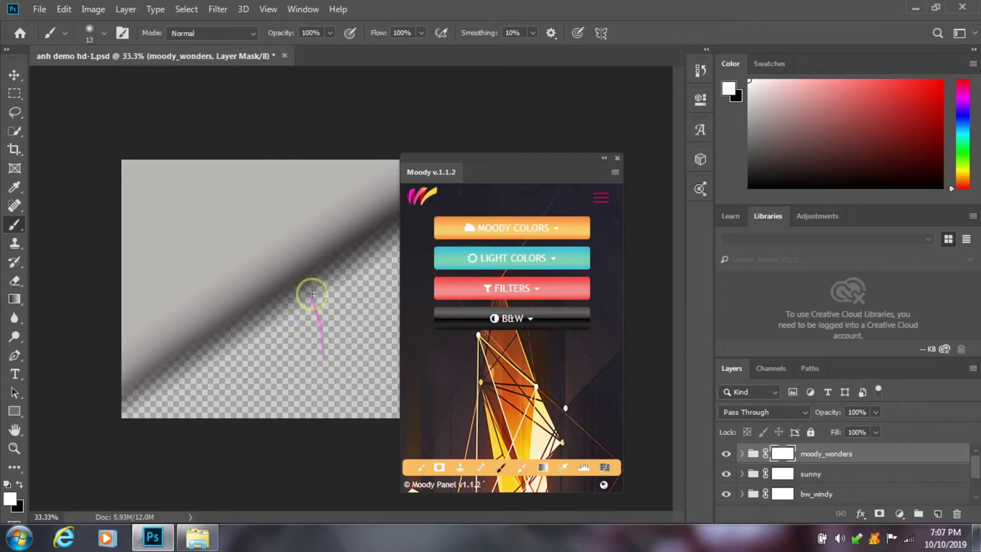
click(536, 461)
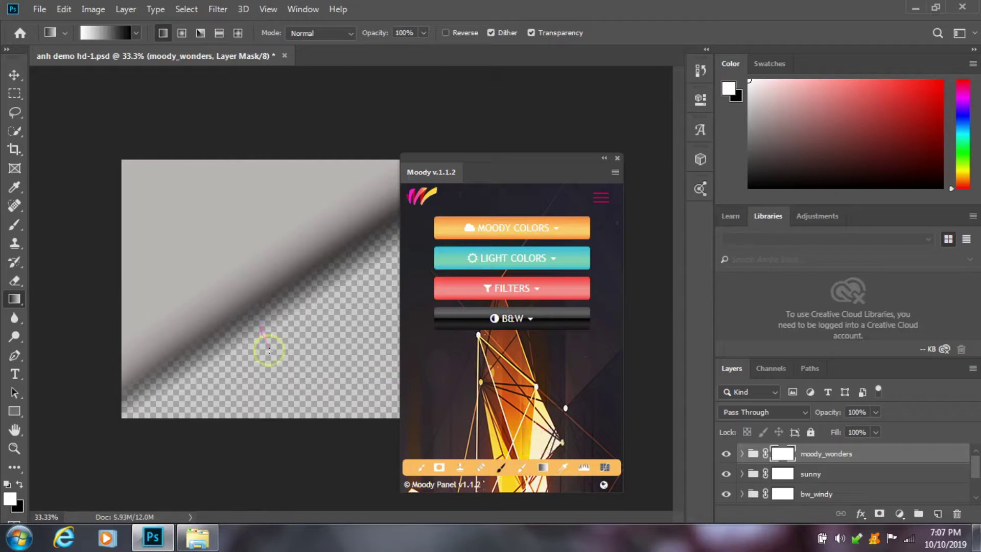
Step: Draw a gradient on the moody_wonders mask, then try Clone Stamp and dismiss its source errors
drag(270, 344, 296, 300)
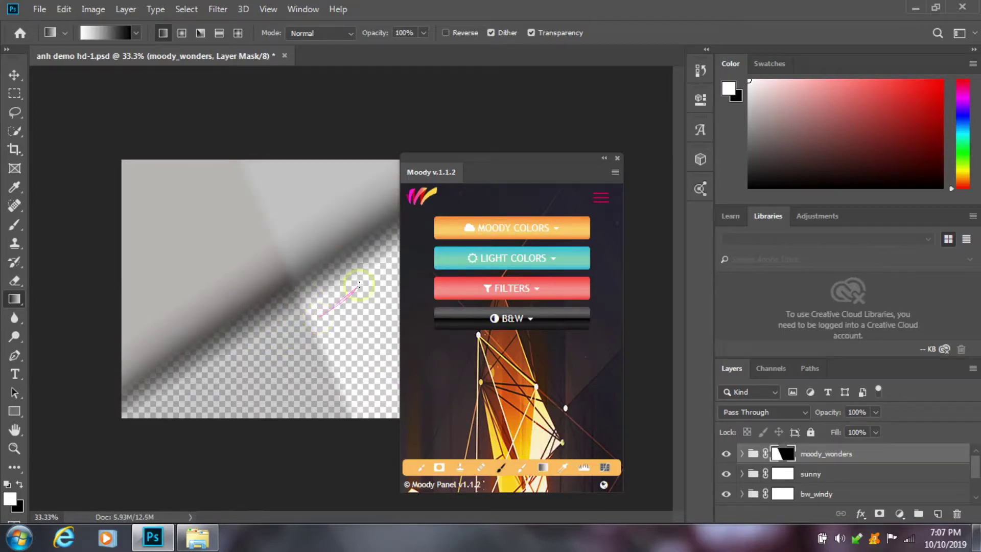
click(460, 468)
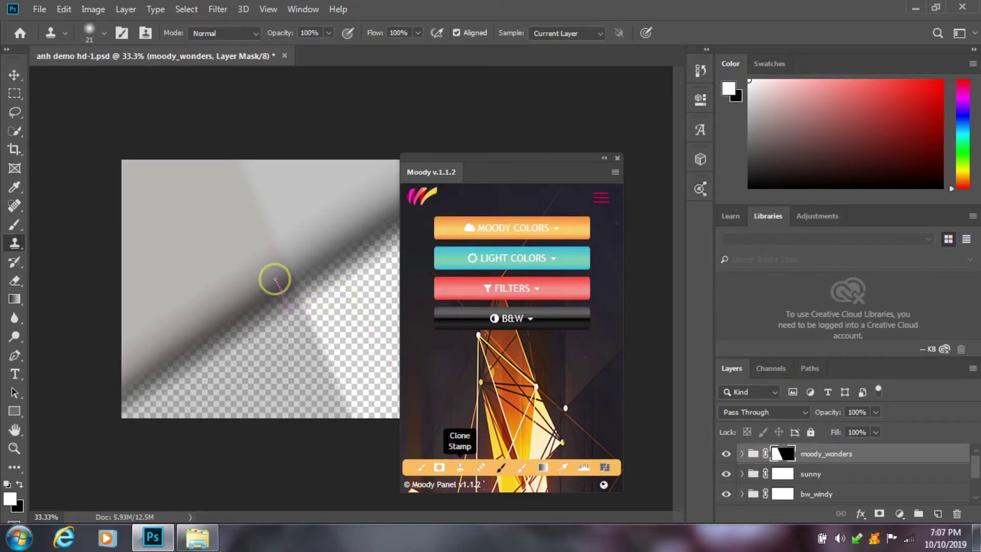
click(275, 279)
key(Return)
click(330, 343)
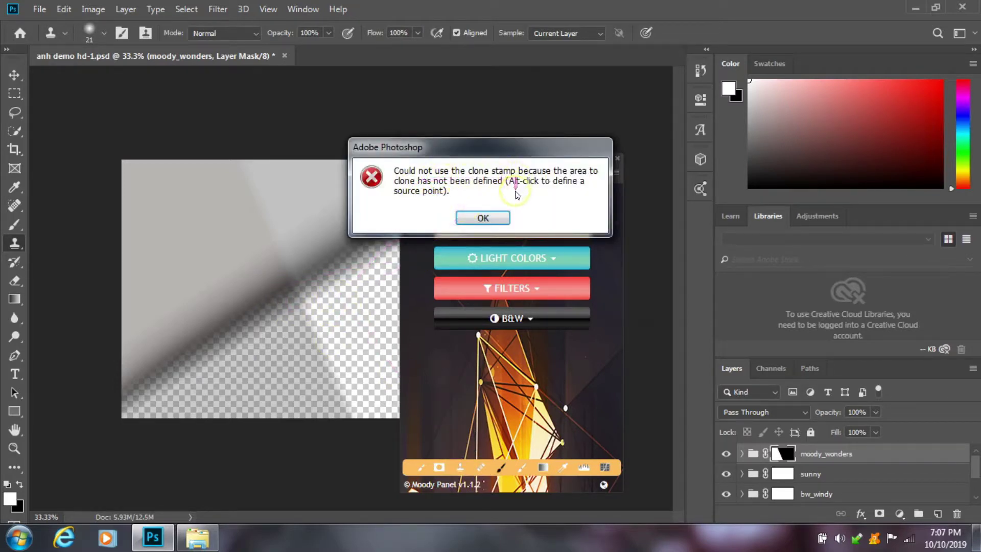
click(486, 213)
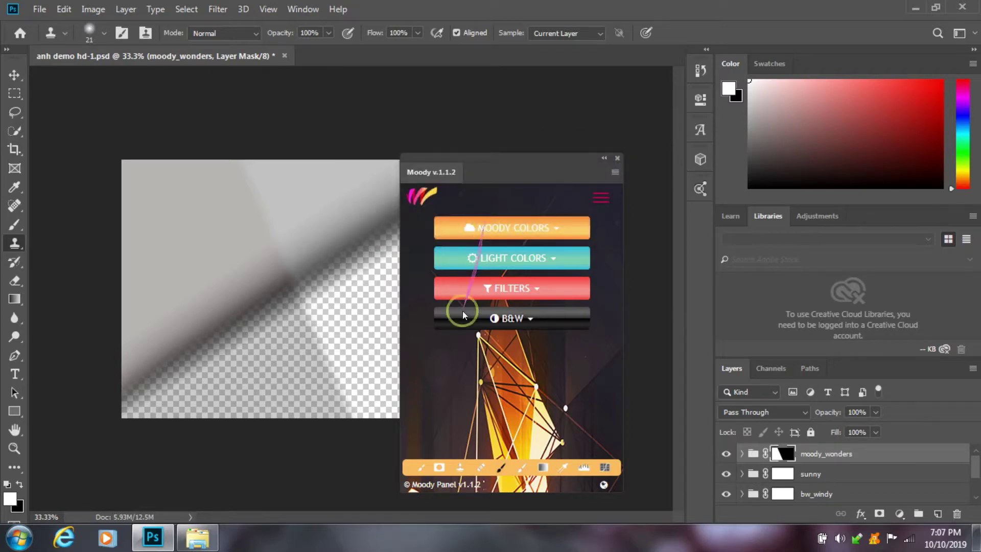
Step: Select the canvas area with Quick Selection strokes from the Moody toolbar
click(420, 467)
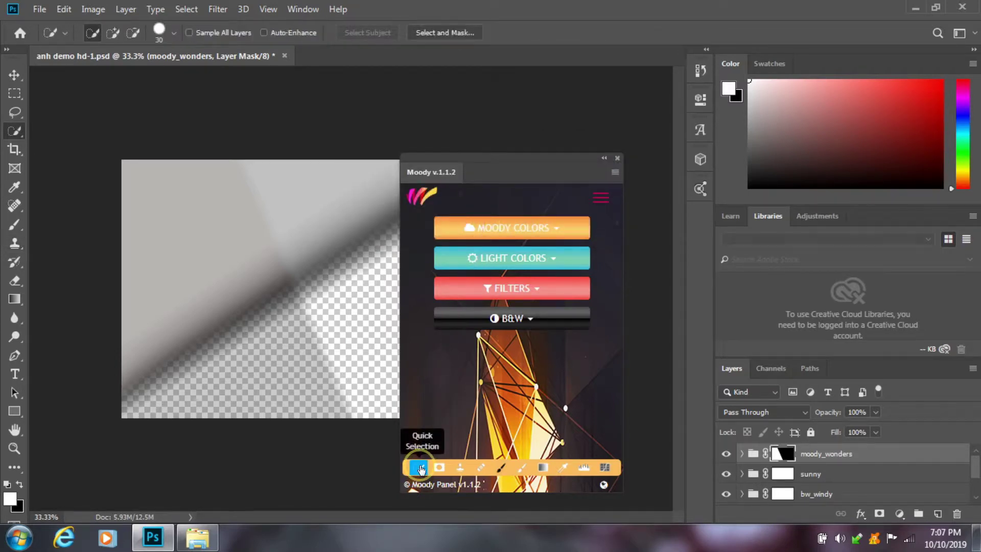
mouse_move(306, 336)
mouse_down()
mouse_move(301, 288)
mouse_move(254, 240)
mouse_up()
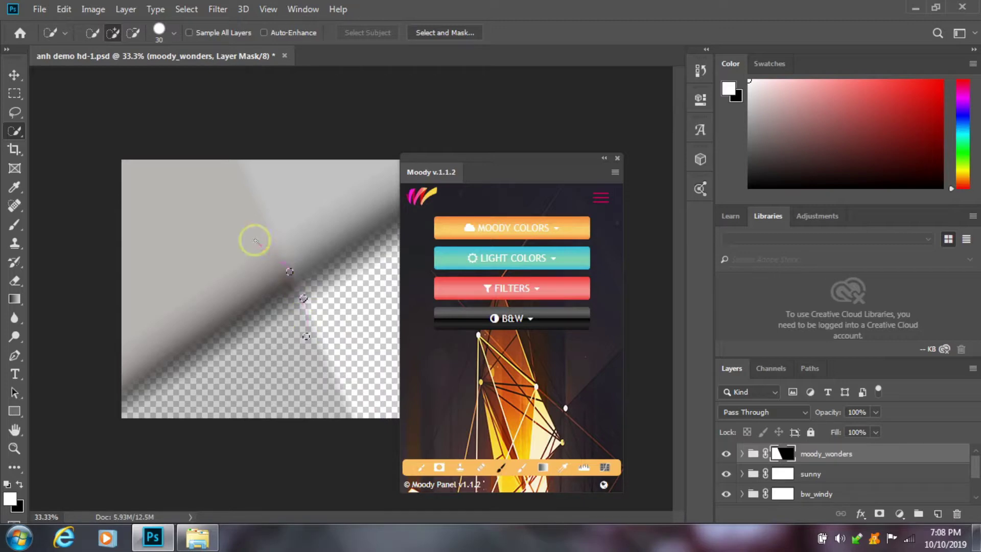
mouse_move(236, 322)
mouse_down()
mouse_move(203, 239)
mouse_move(253, 200)
mouse_up()
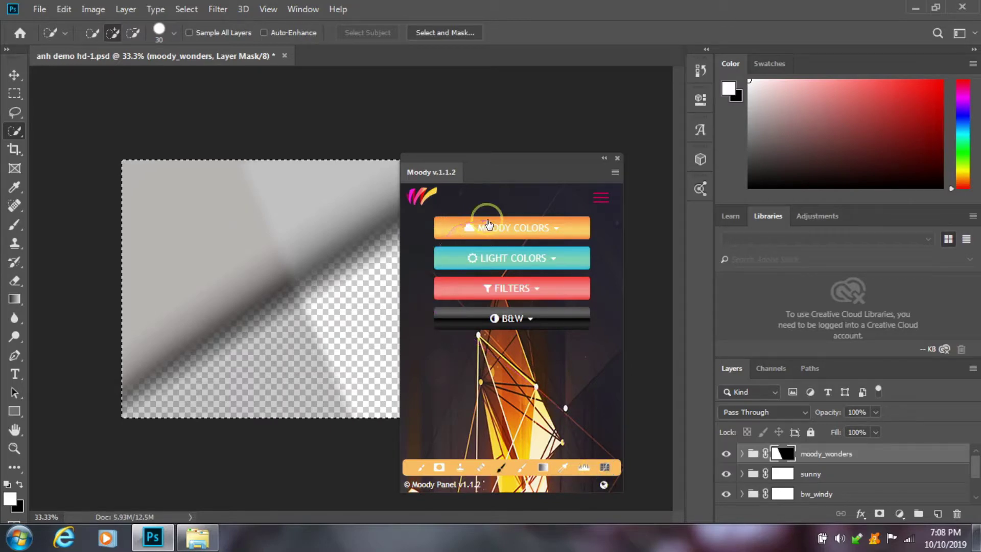
Step: Close the stray Chrome window and bring up Moody's Light Colors preset list
click(495, 271)
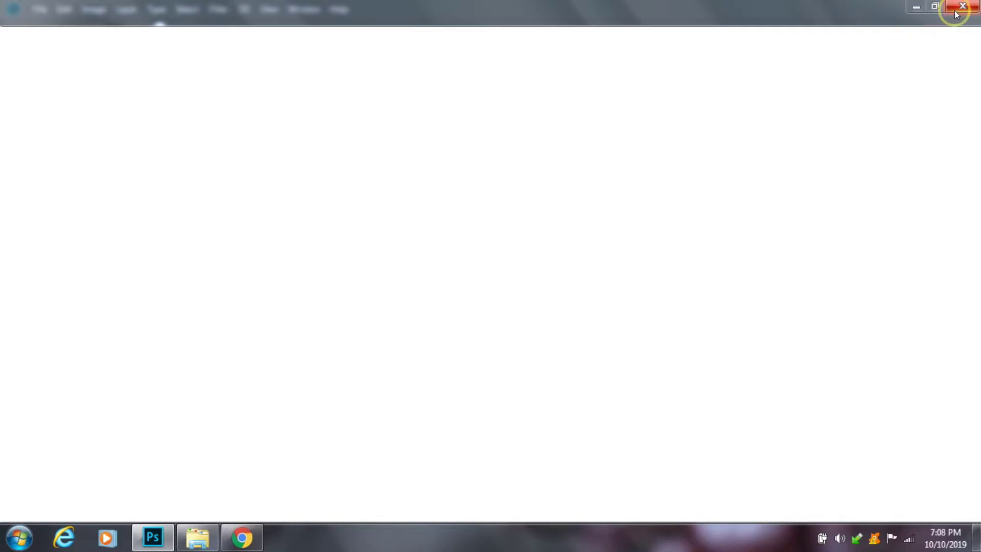
click(922, 7)
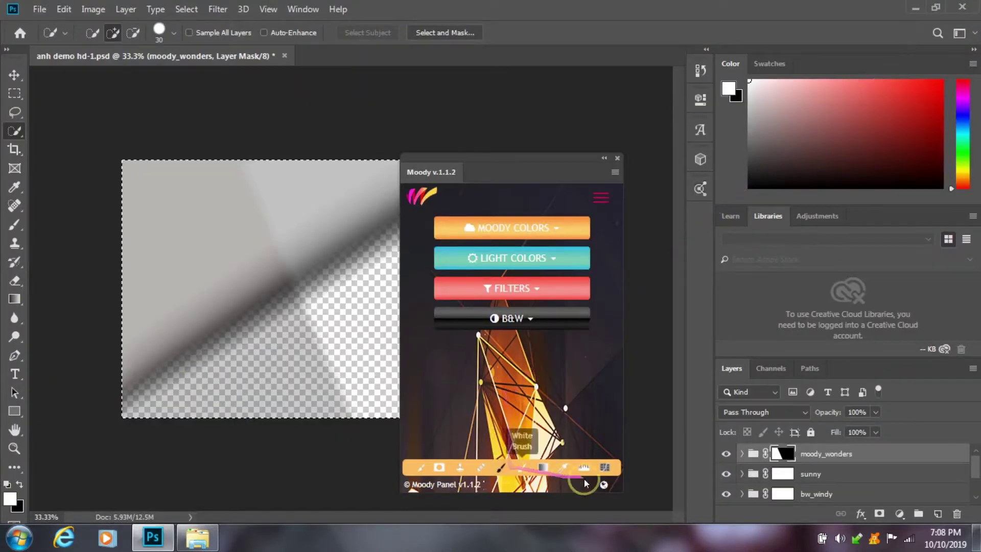
click(555, 471)
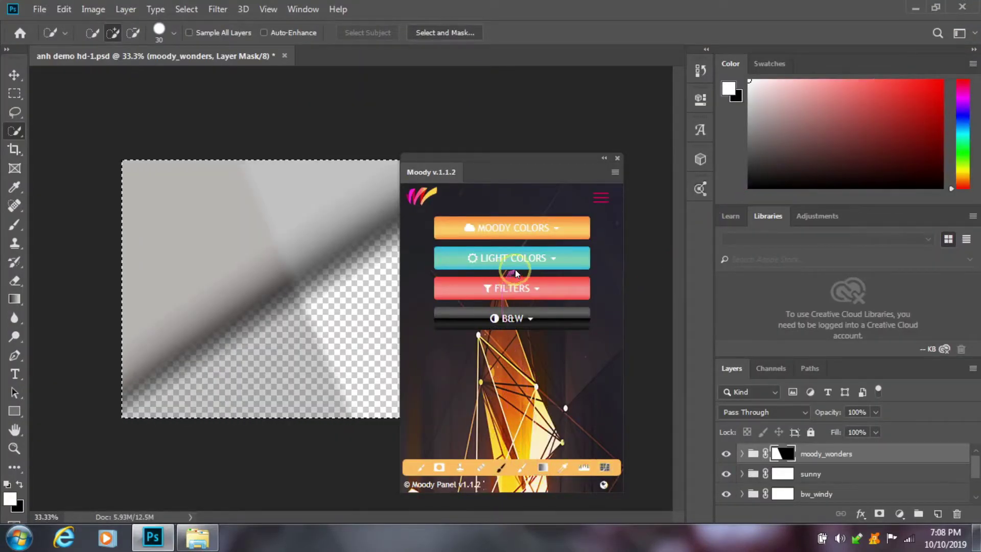
click(525, 258)
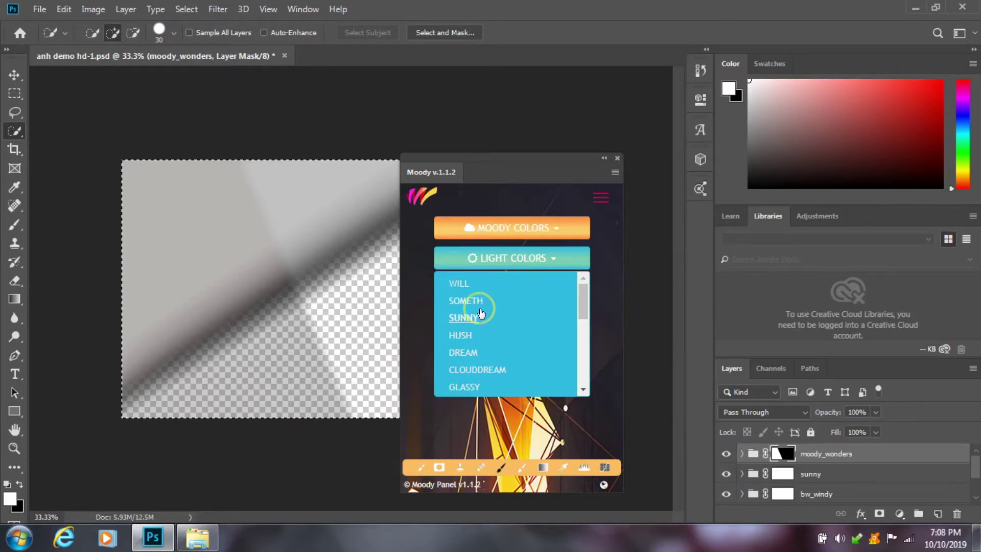
Step: Apply the EMBY preset from Moody's Light Colors list
scroll(477, 314, down, 5)
scroll(470, 332, down, 3)
scroll(466, 344, down, 1)
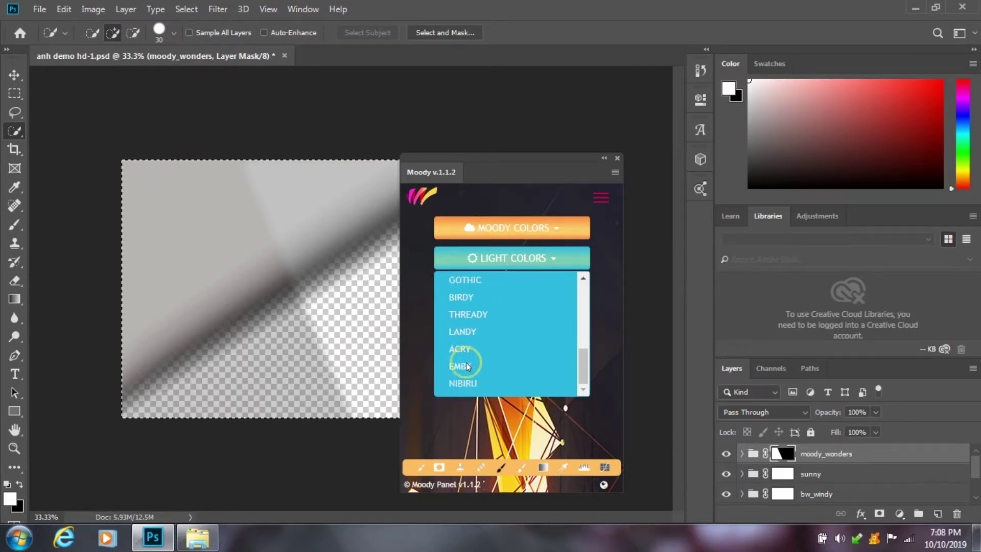
click(466, 362)
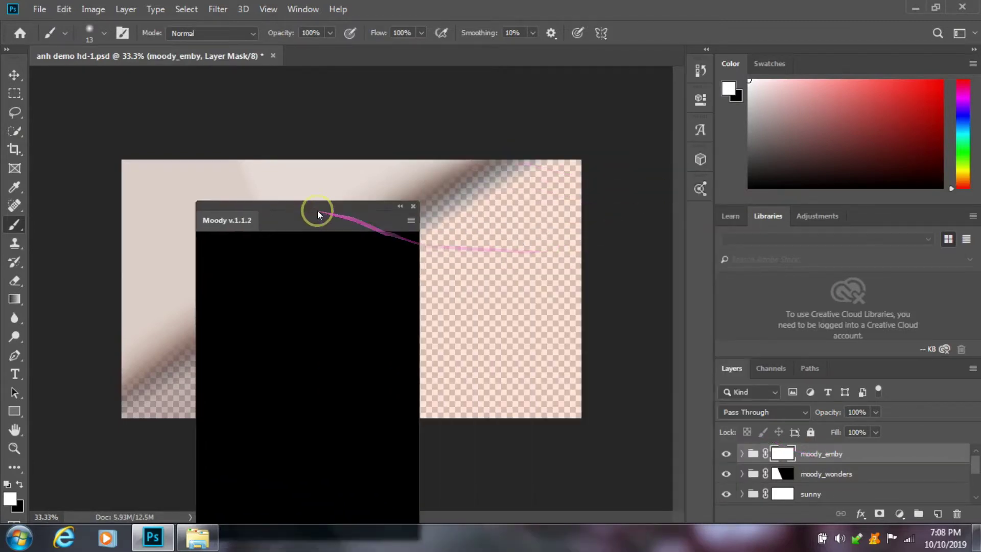
Step: Move the Moody panel left, apply the AVID filter preset, and close the panel
drag(516, 163, 307, 158)
click(295, 281)
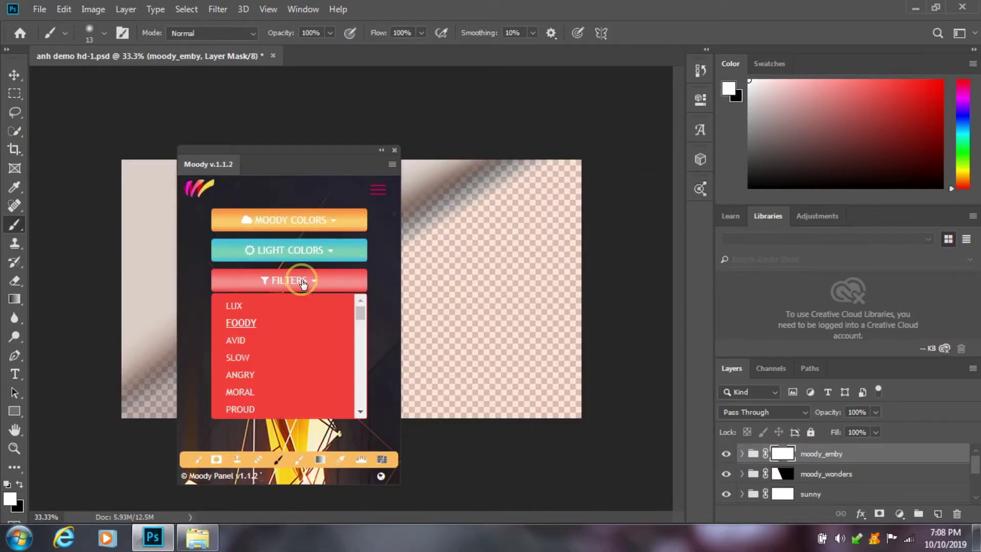
click(236, 341)
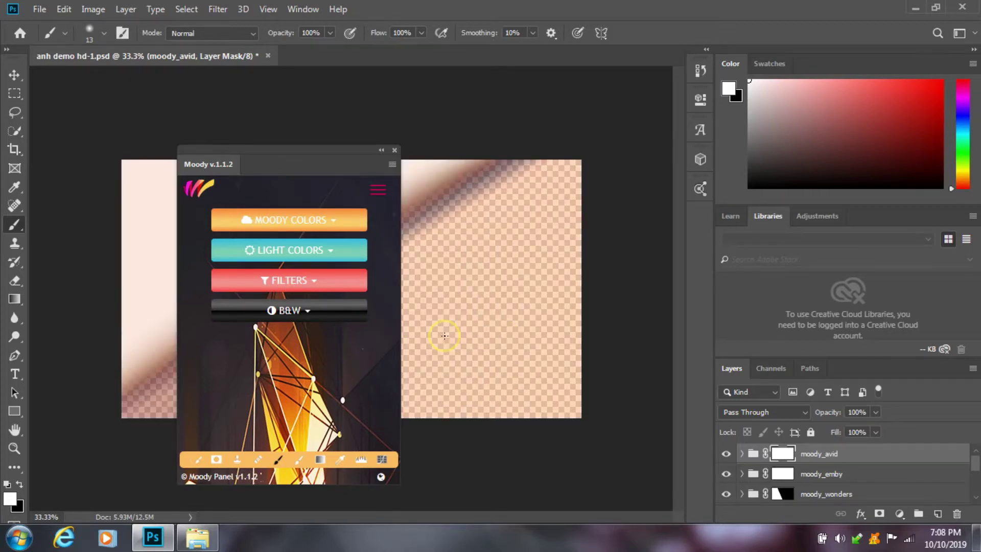
click(394, 151)
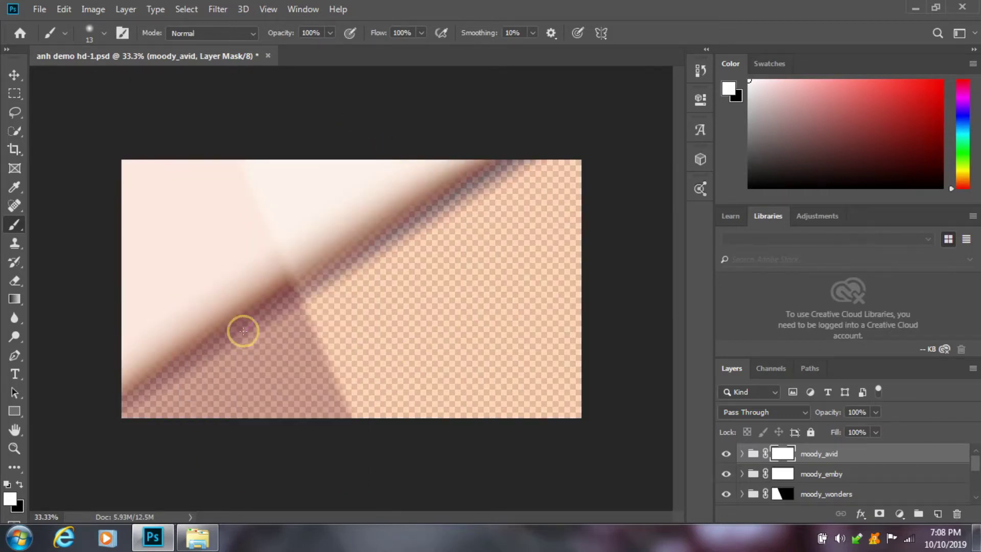
Step: Launch Imagenomic Noiseware from the Filter menu and show its preset list
click(233, 8)
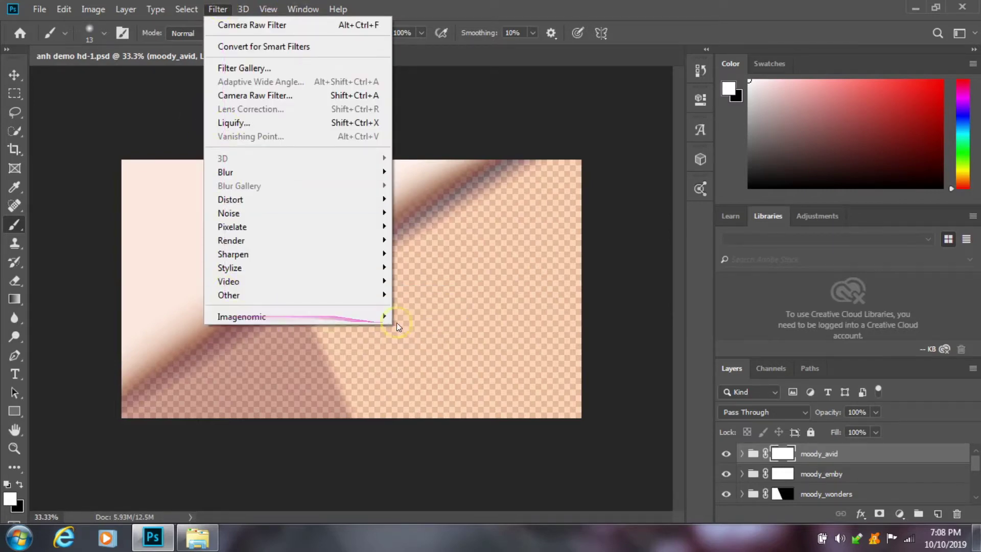
mouse_move(241, 317)
click(419, 314)
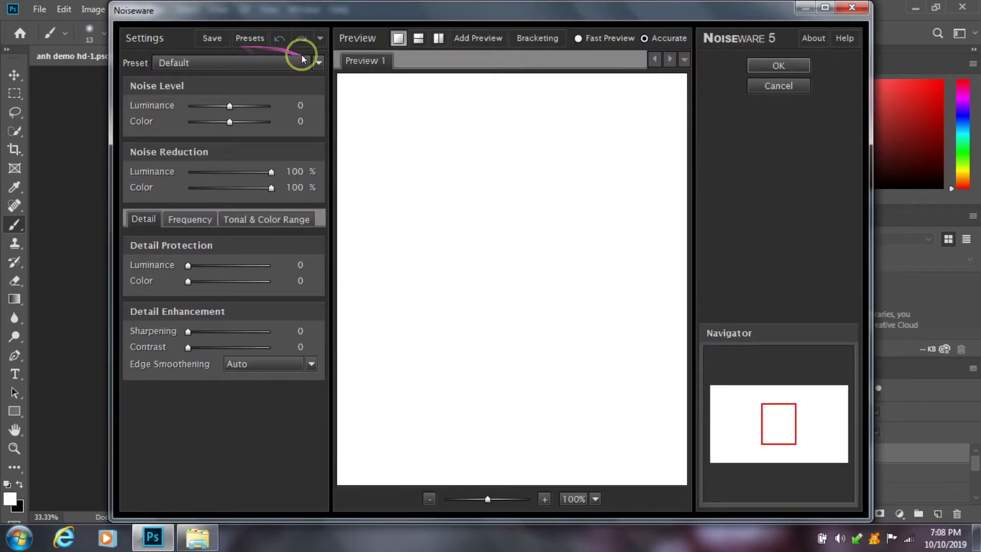
click(318, 62)
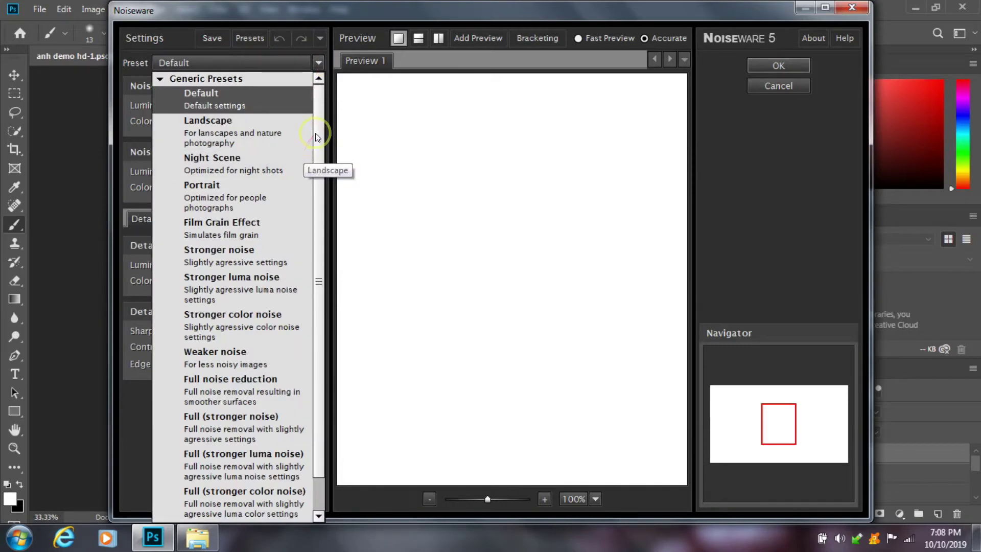
Step: Browse Noiseware presets keeping Default, view the About box, then exit the plug-in
scroll(311, 194, down, 2)
scroll(314, 165, up, 2)
scroll(322, 154, down, 1)
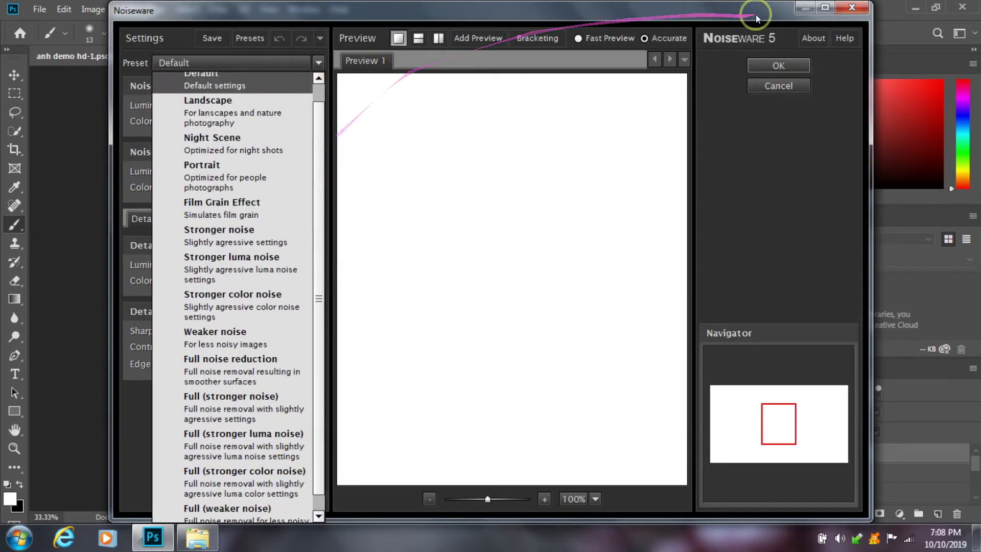
click(153, 39)
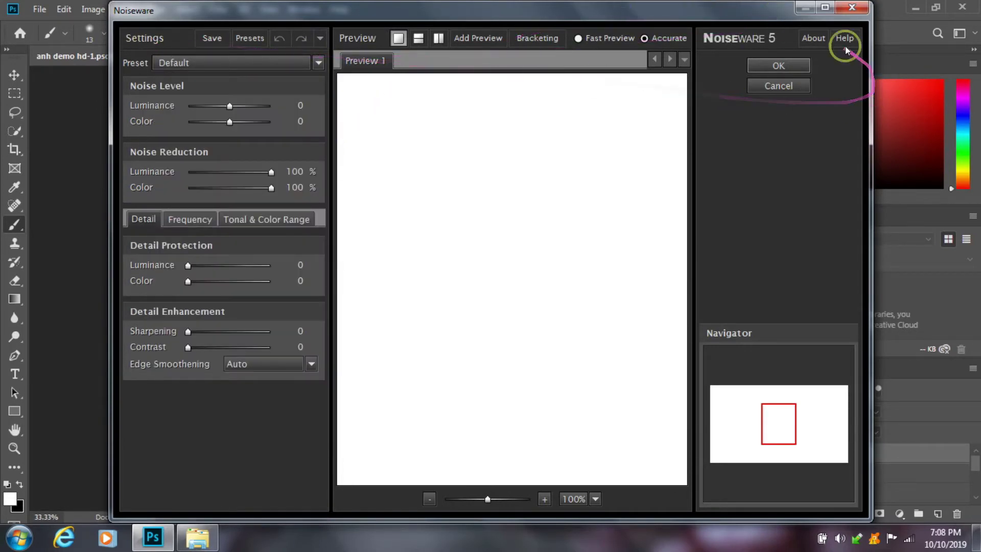
click(820, 42)
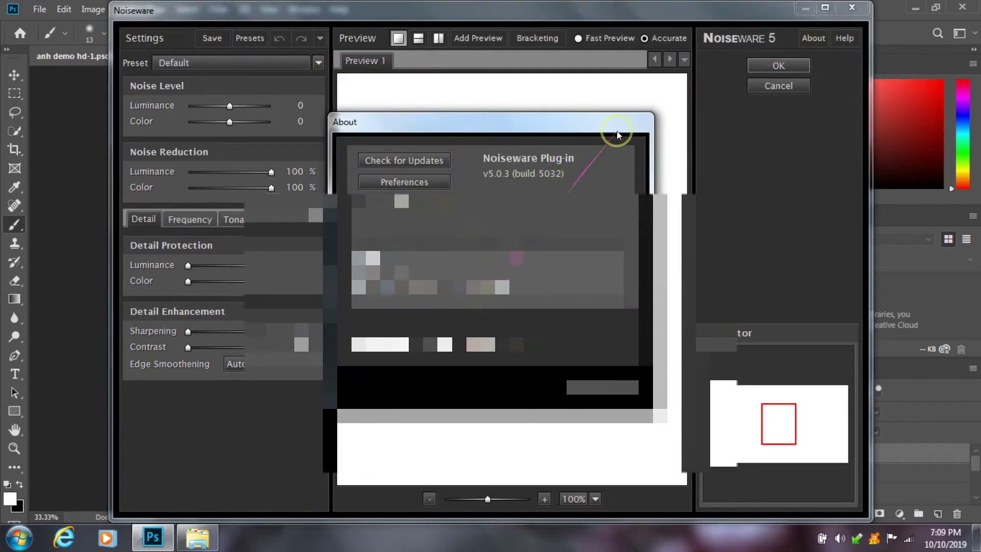
click(801, 65)
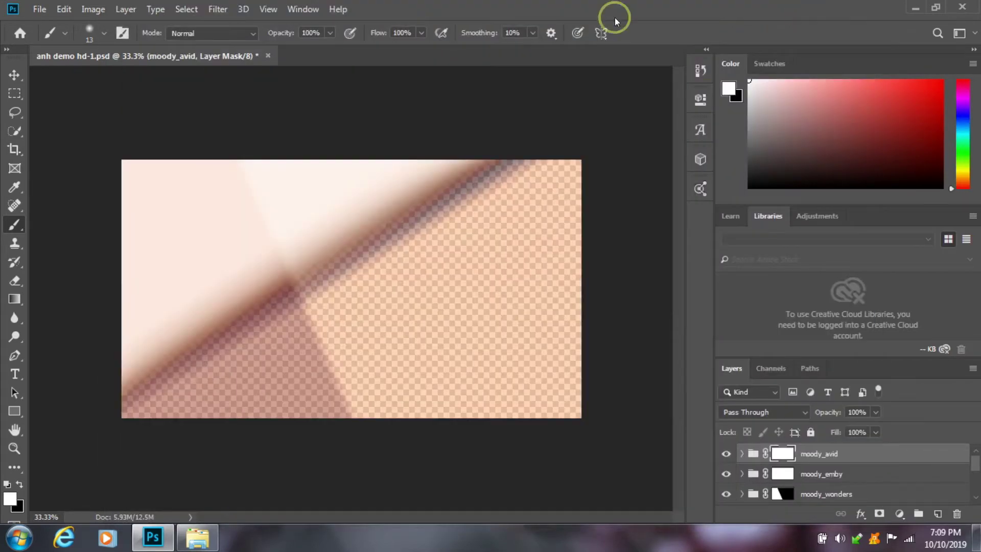
click(217, 9)
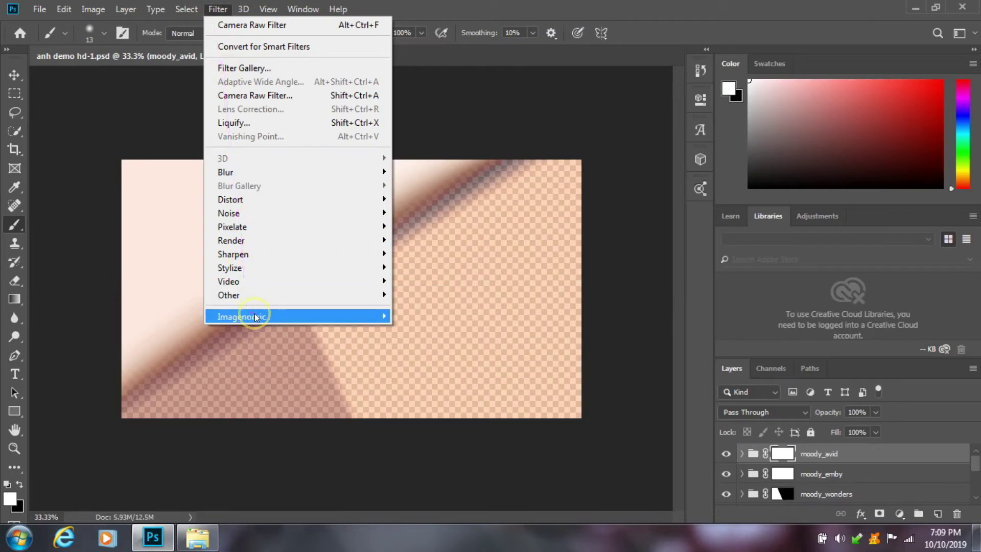
click(427, 330)
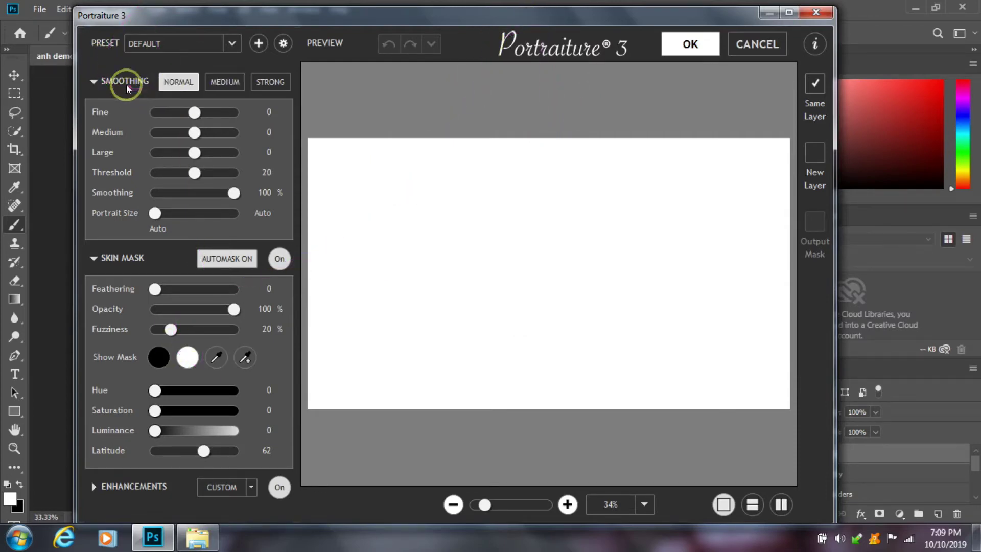
click(96, 80)
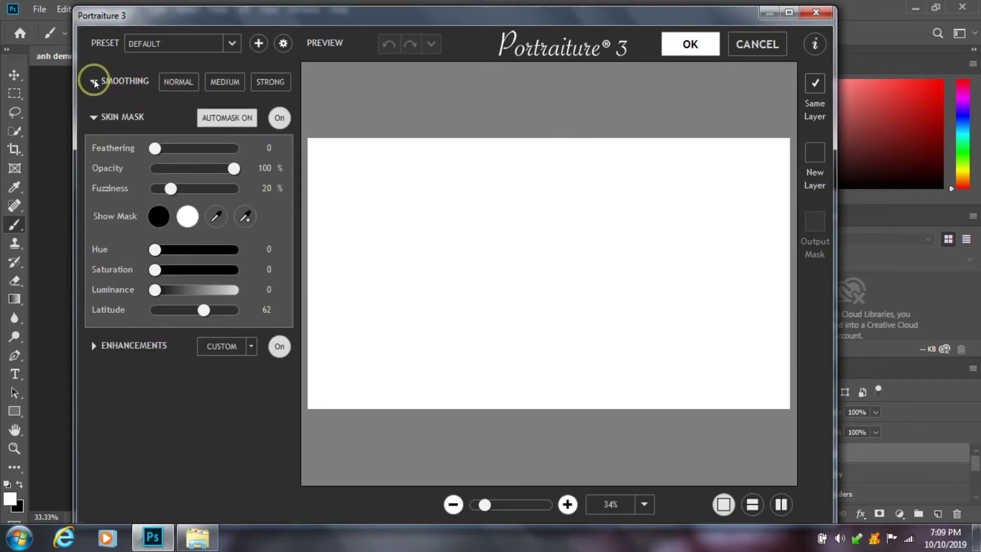
click(94, 81)
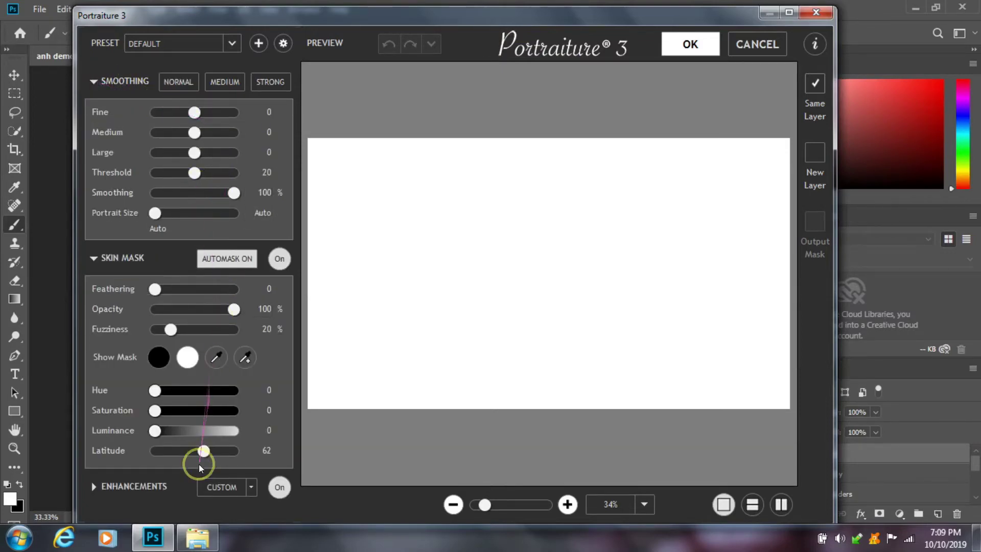
click(96, 488)
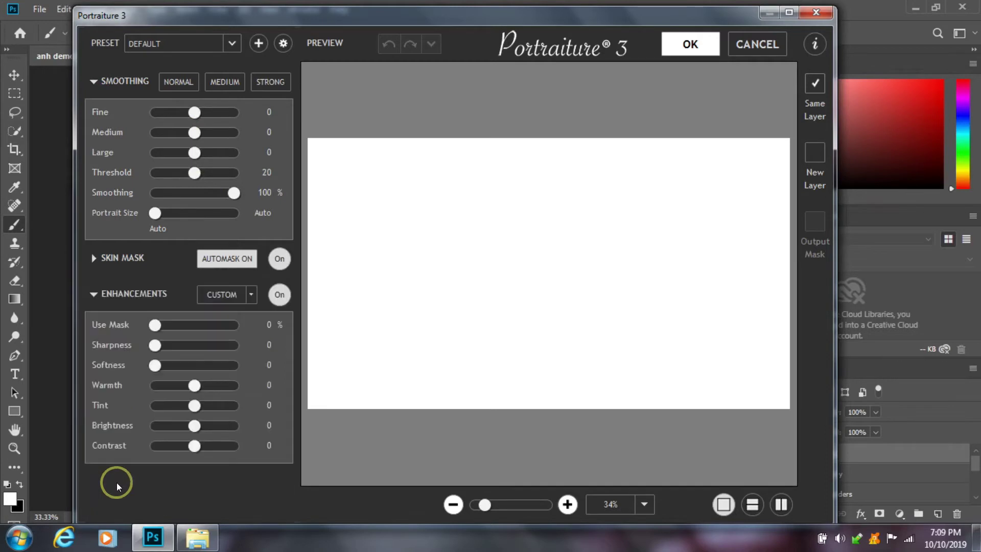
click(94, 295)
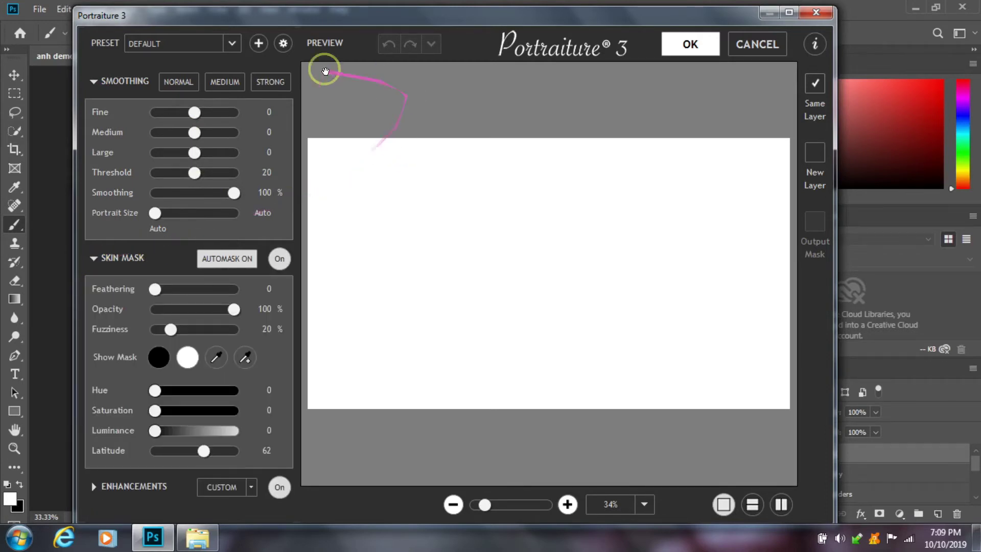
click(284, 44)
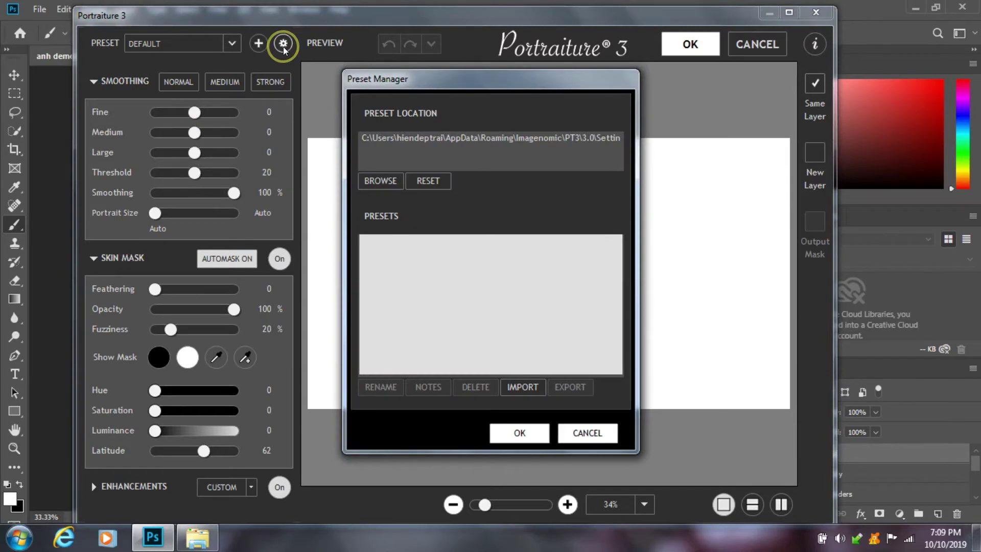
click(582, 434)
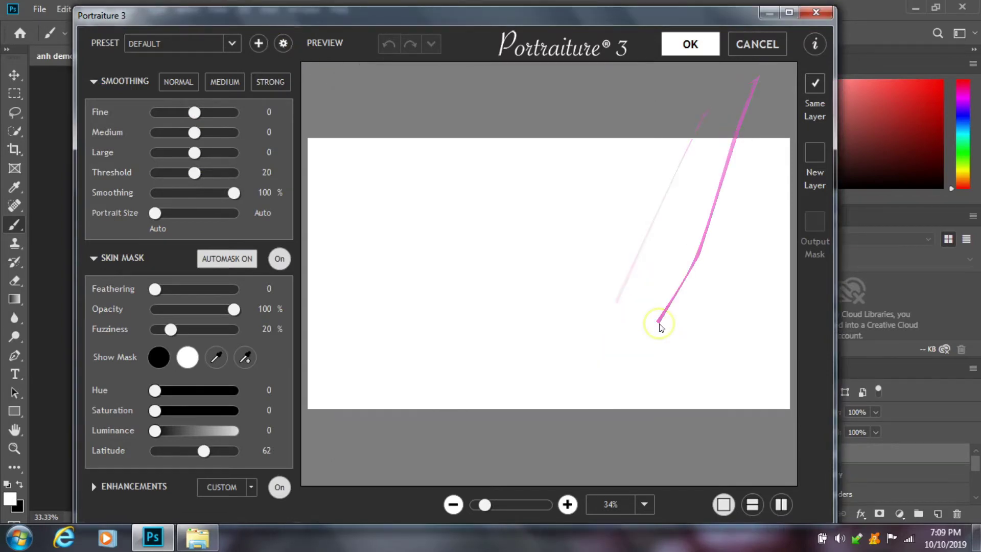
click(817, 12)
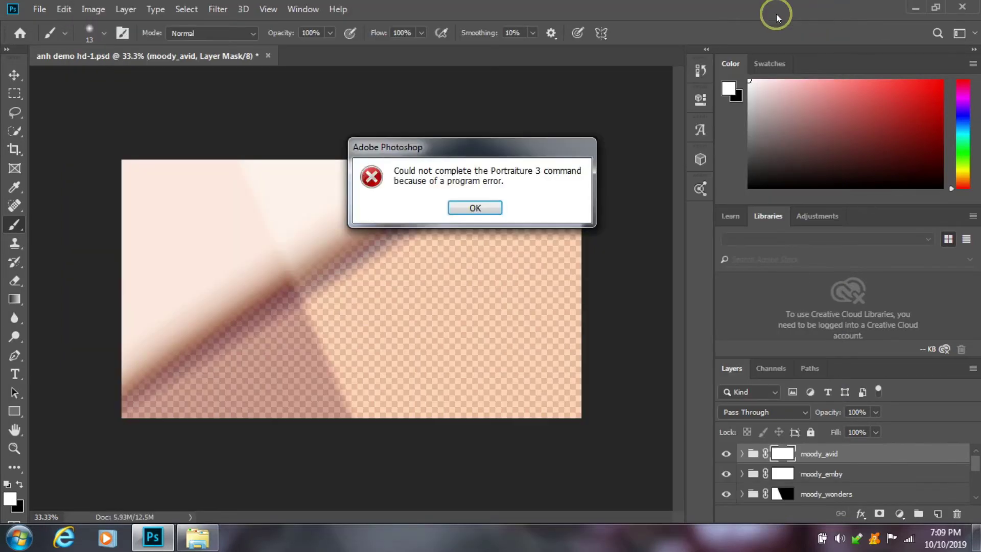
click(469, 208)
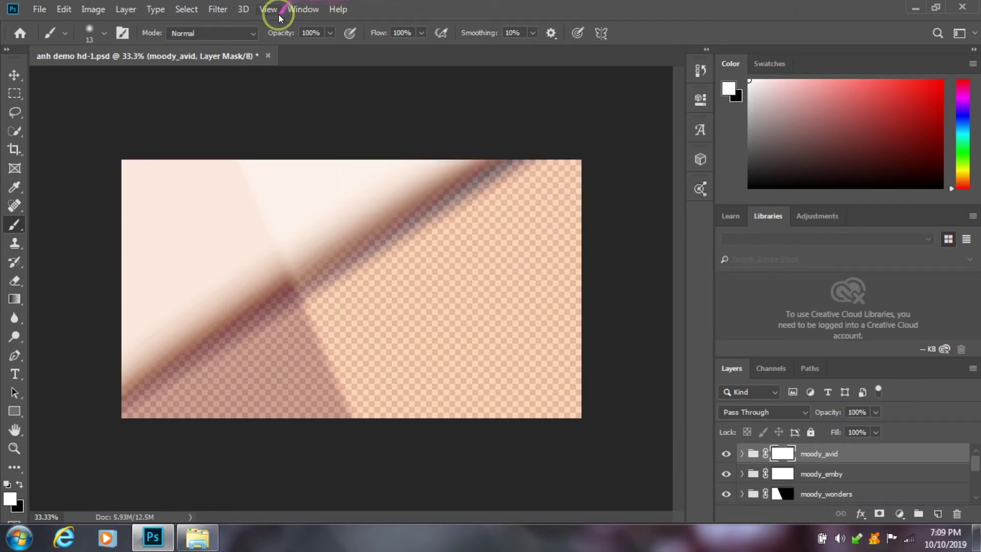
click(217, 9)
mouse_move(241, 317)
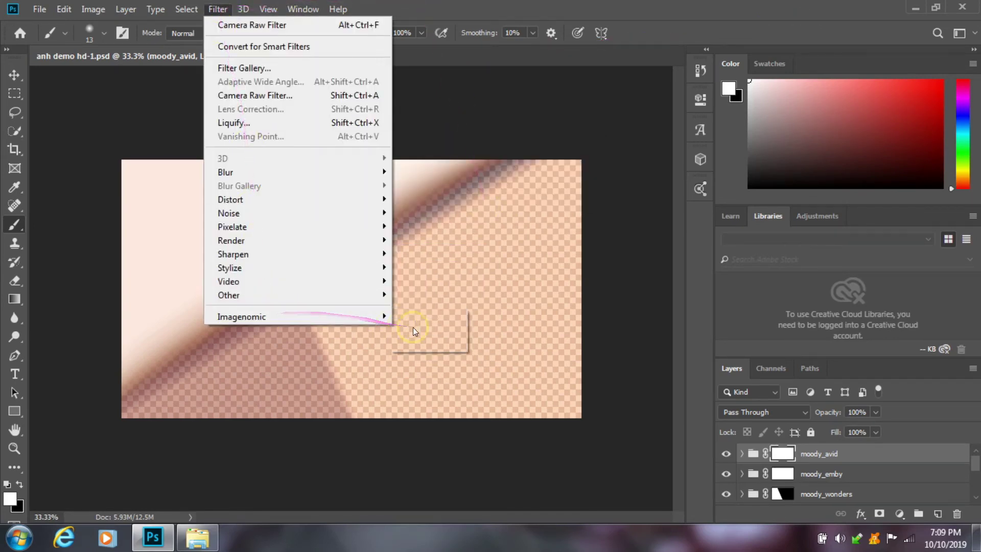
click(429, 330)
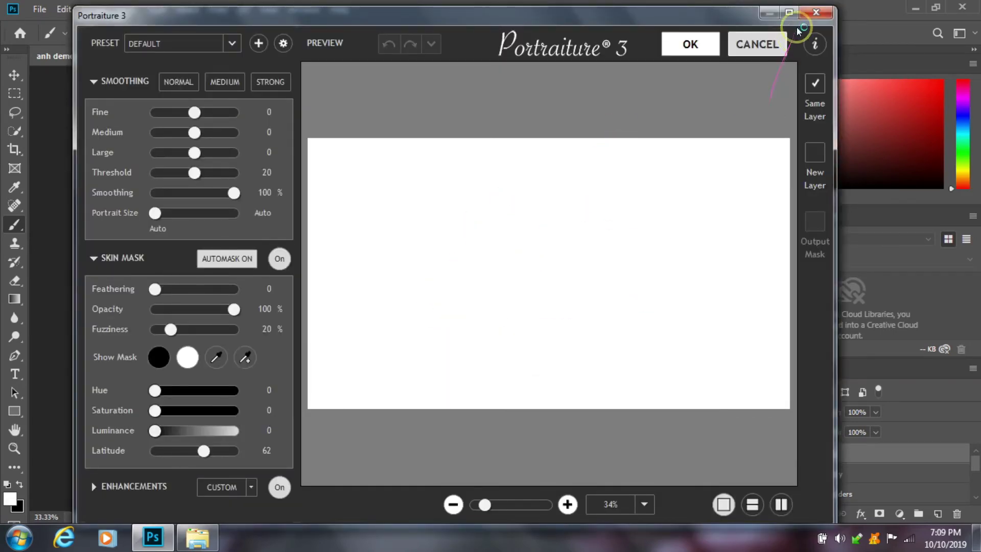
click(812, 12)
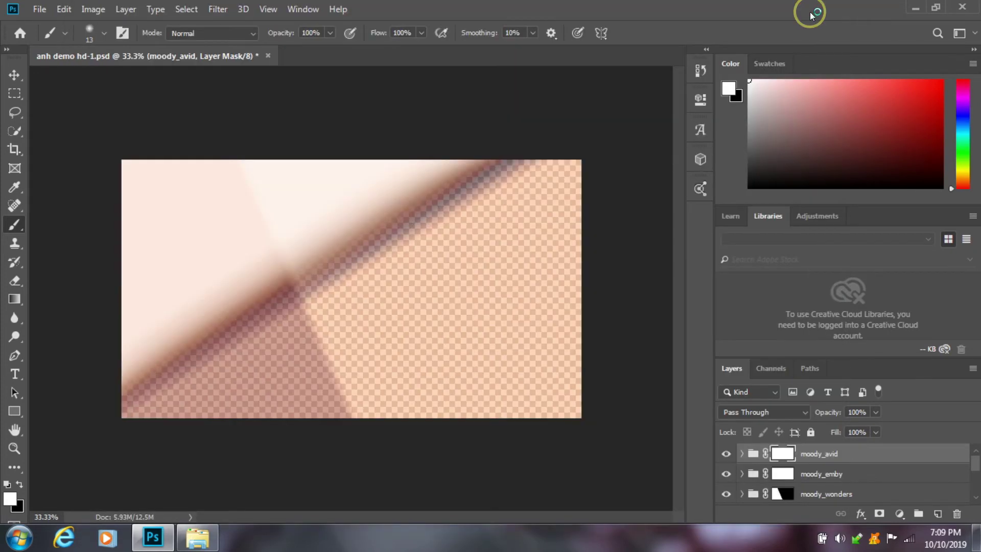
click(218, 9)
mouse_move(241, 317)
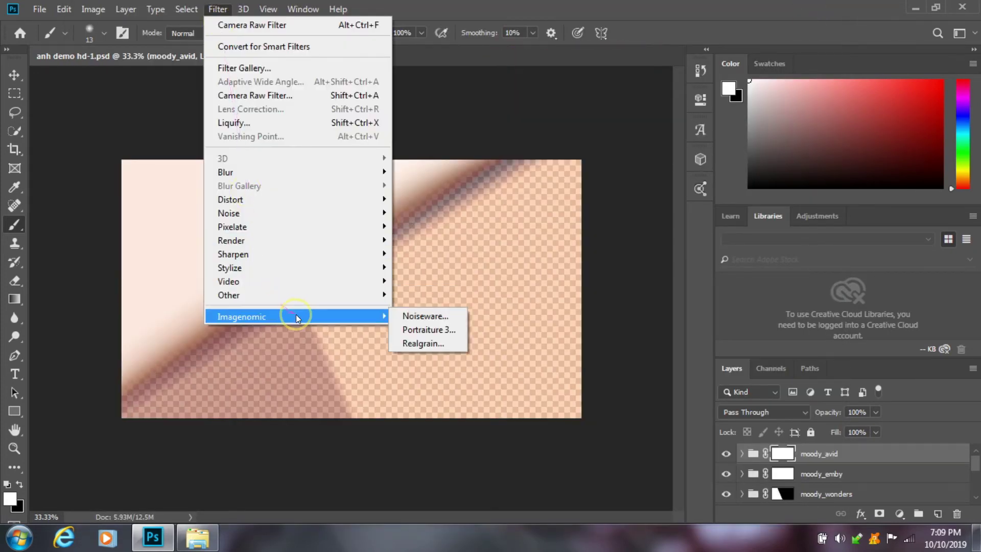
click(417, 344)
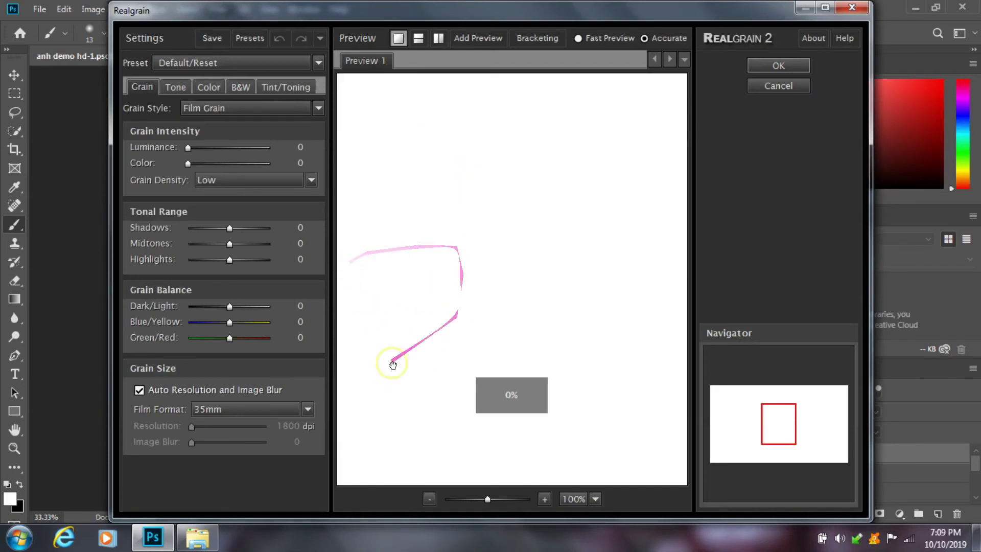
click(301, 410)
click(316, 414)
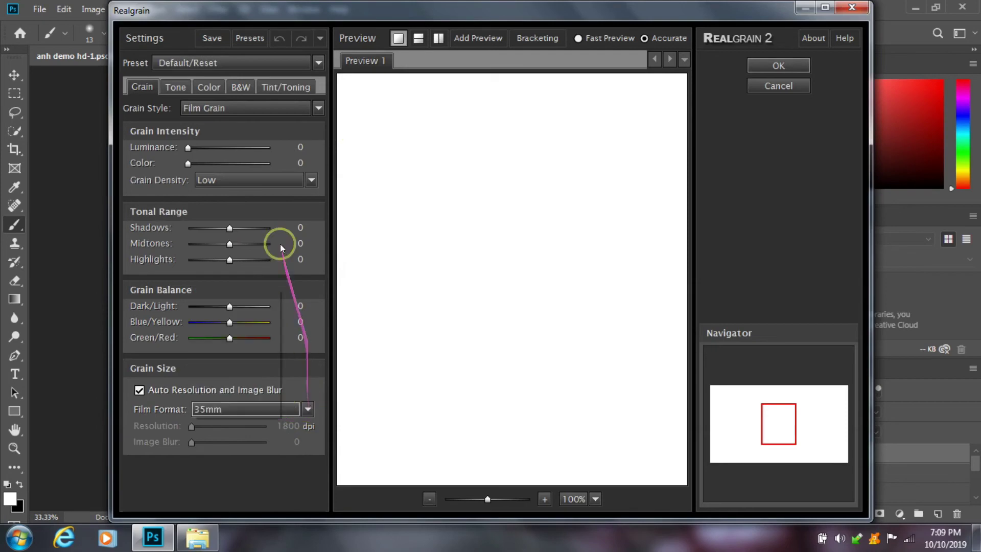
click(851, 8)
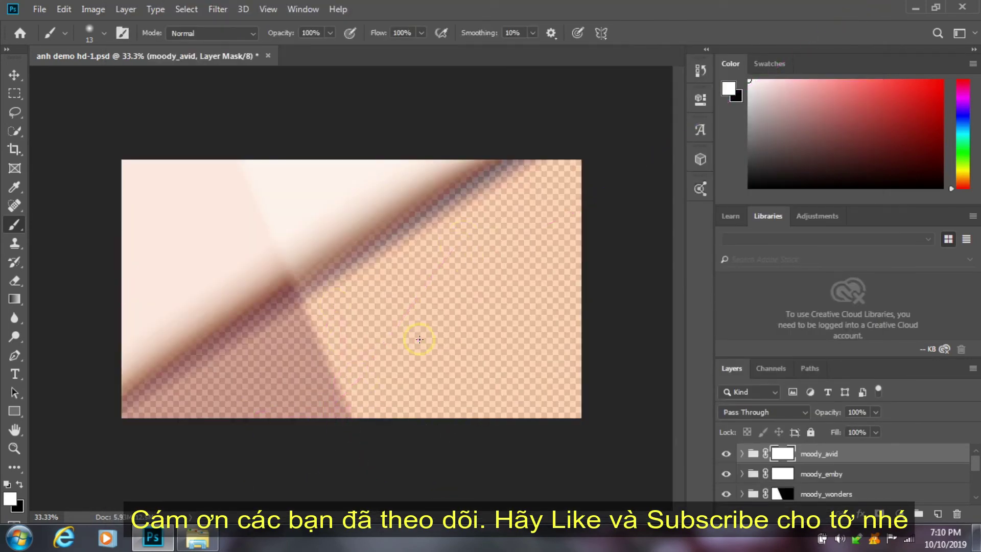
click(334, 8)
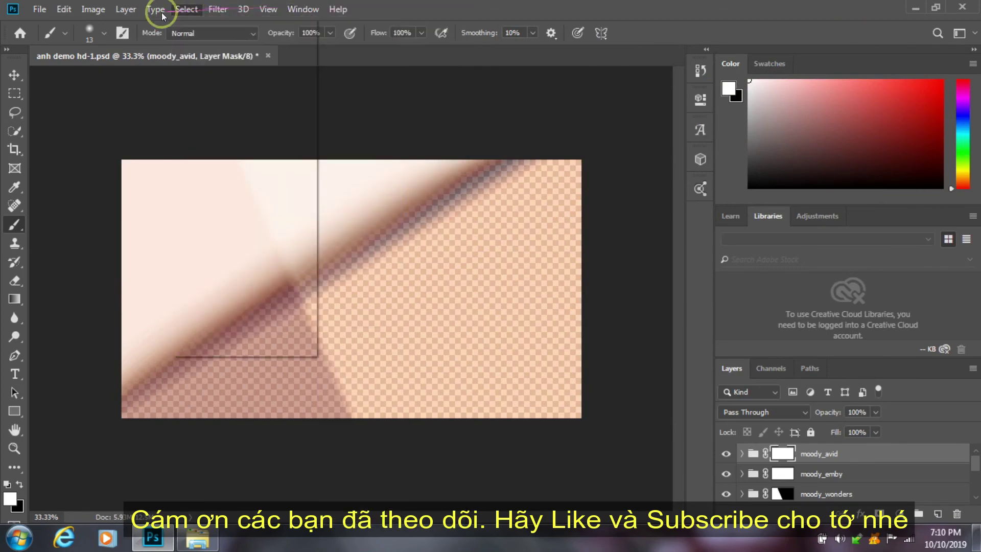
click(56, 14)
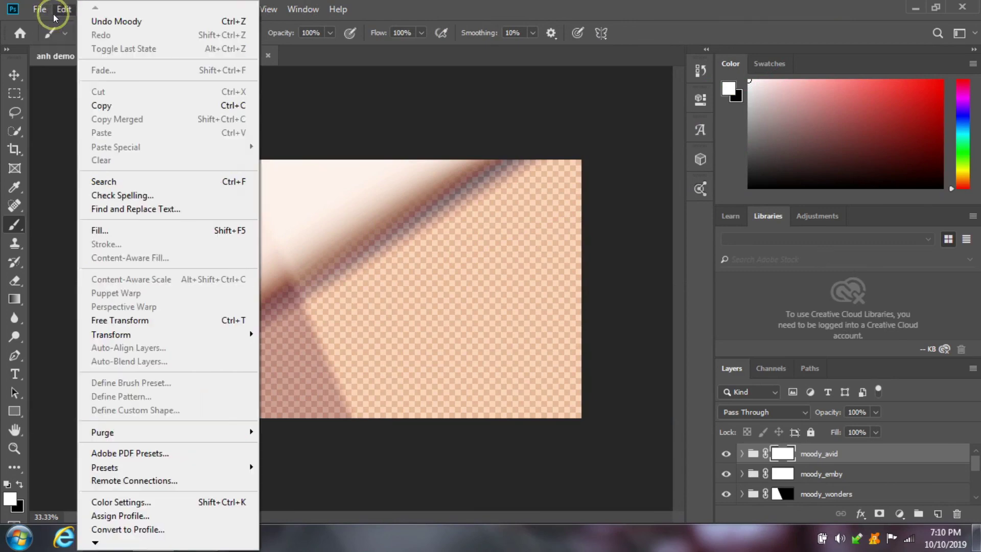
click(433, 317)
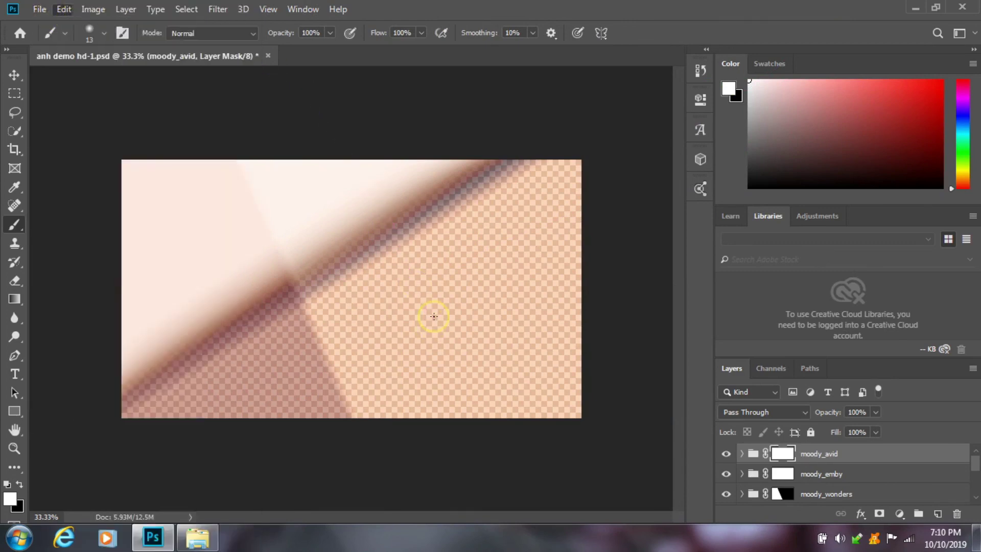